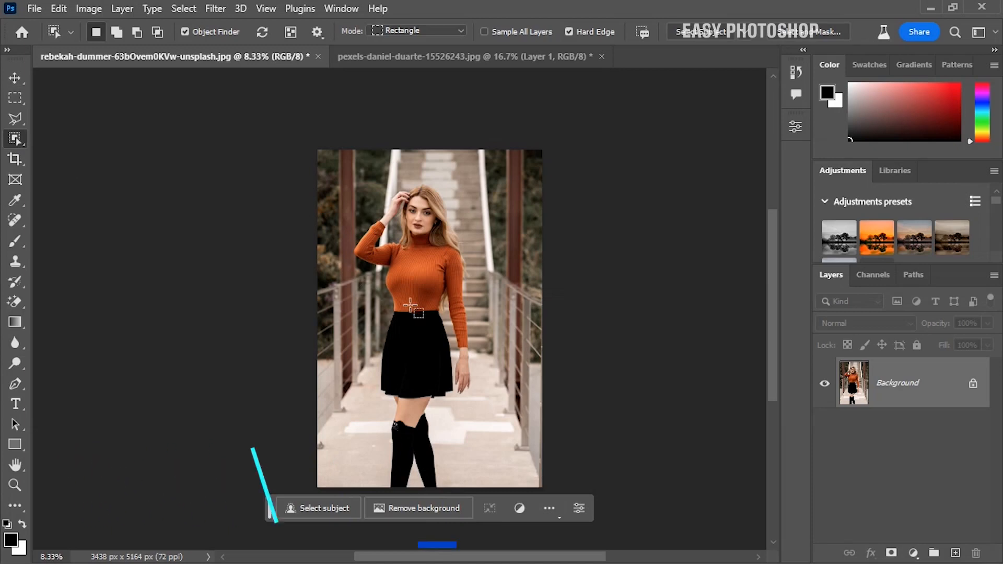
Select the standing woman with Object Selection and copy her to a new layer.
click(409, 312)
right_click(407, 307)
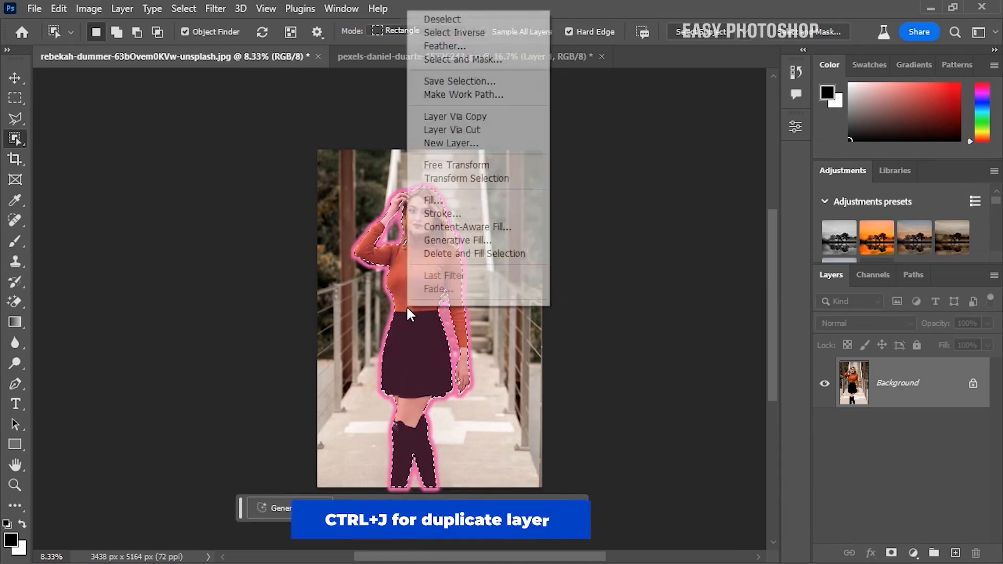
click(442, 117)
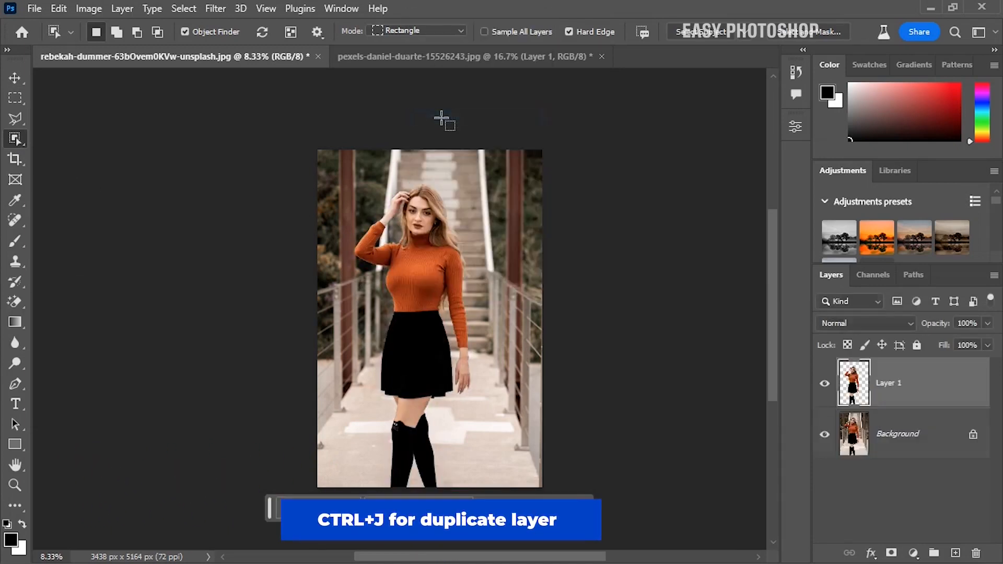
Load Layer 1's outline as a selection, hide that layer and make the Background layer active.
click(15, 79)
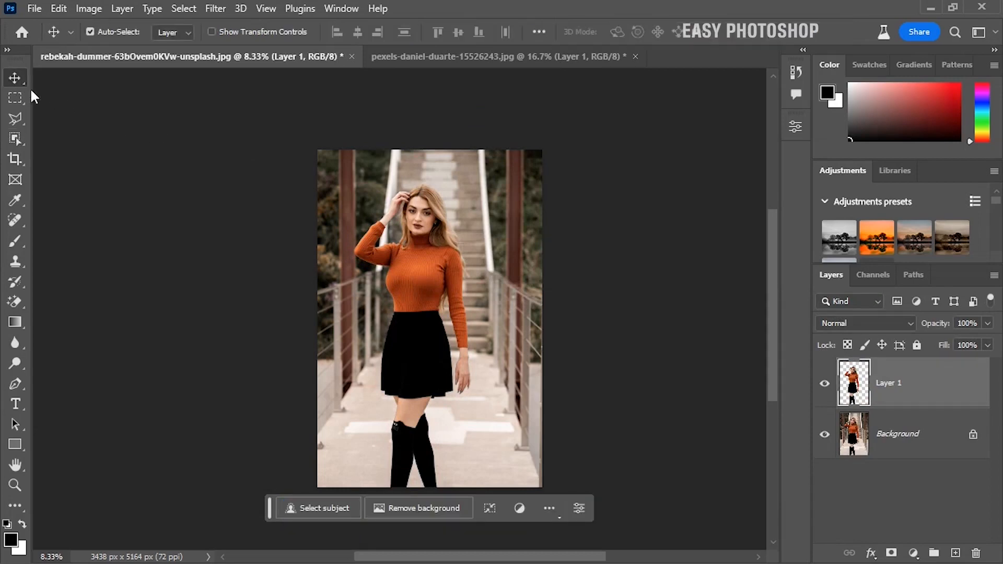
ctrl+click(855, 403)
click(825, 384)
click(857, 433)
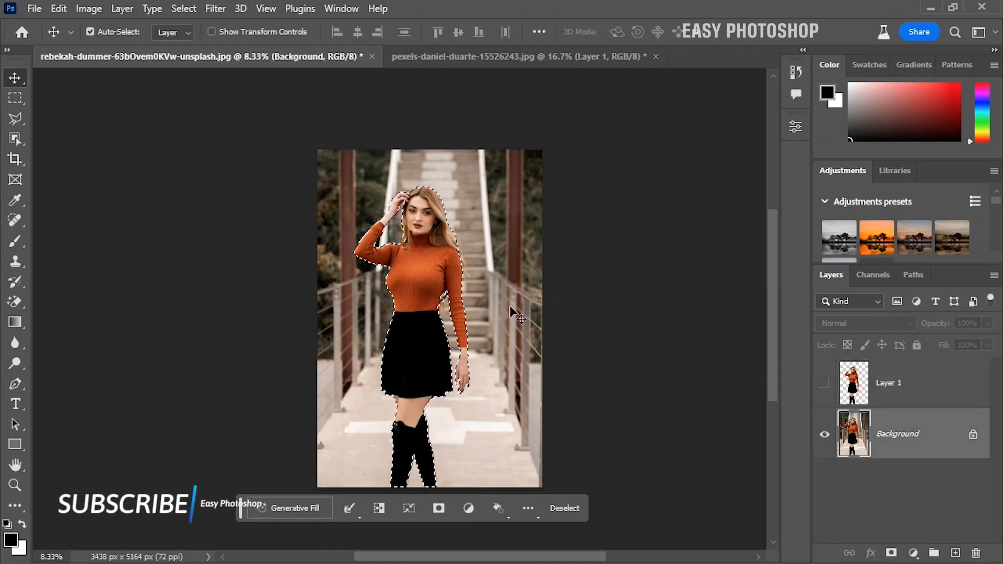
Expand the selection outward around the standing woman.
click(183, 8)
mouse_move(235, 245)
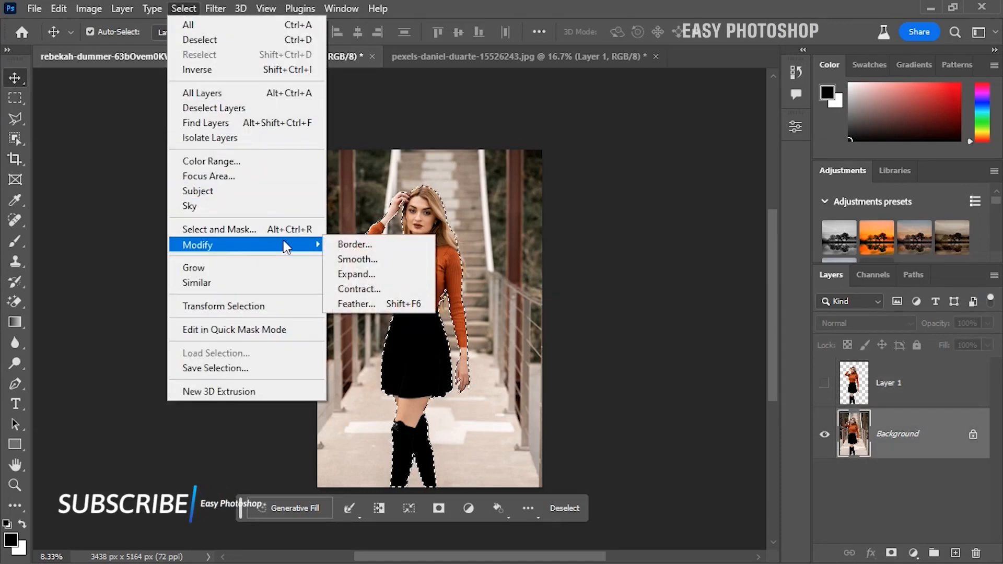
click(357, 274)
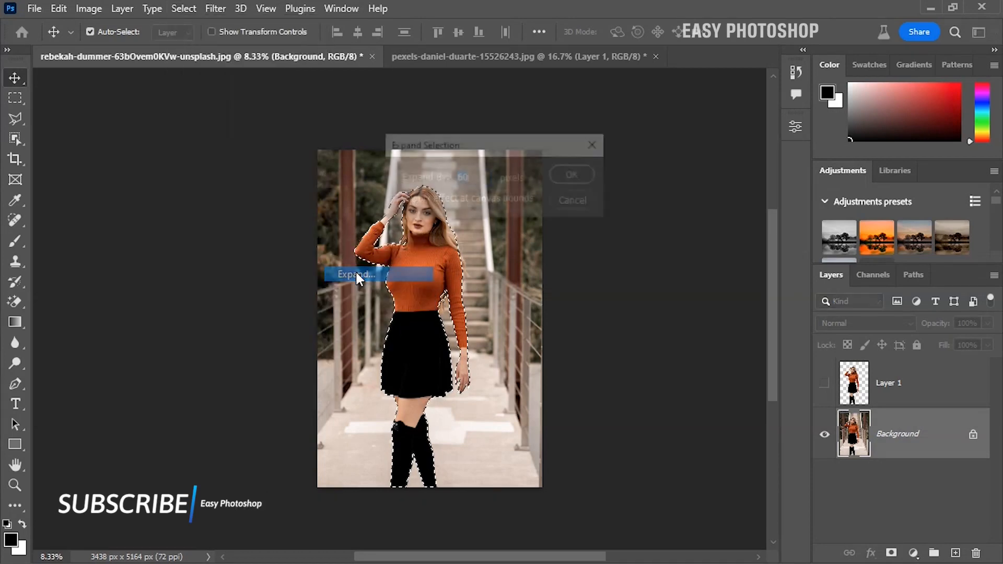
click(574, 176)
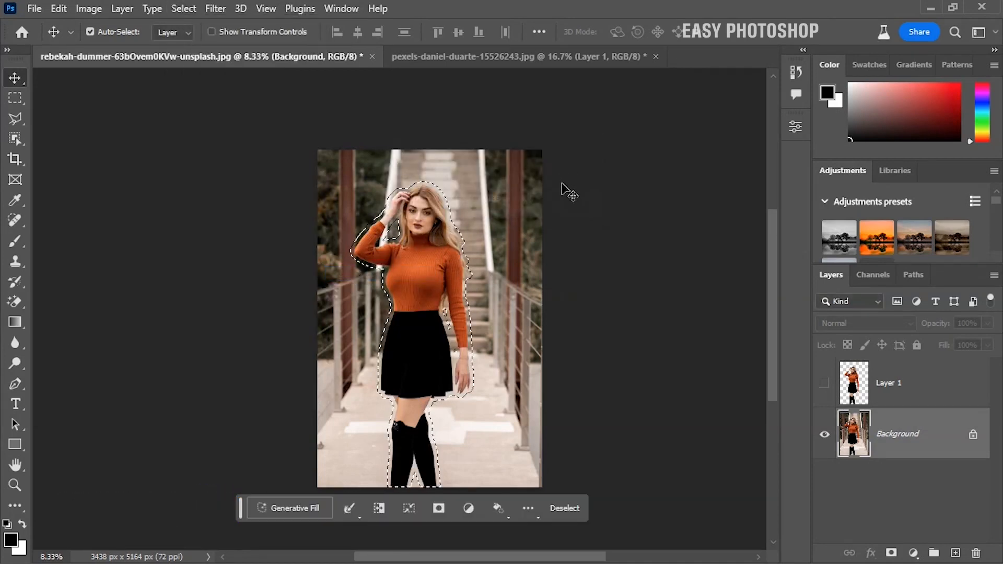
Remove the woman from the background using Generative Fill with an empty prompt, and show the Layer 1 cut-out again.
click(304, 502)
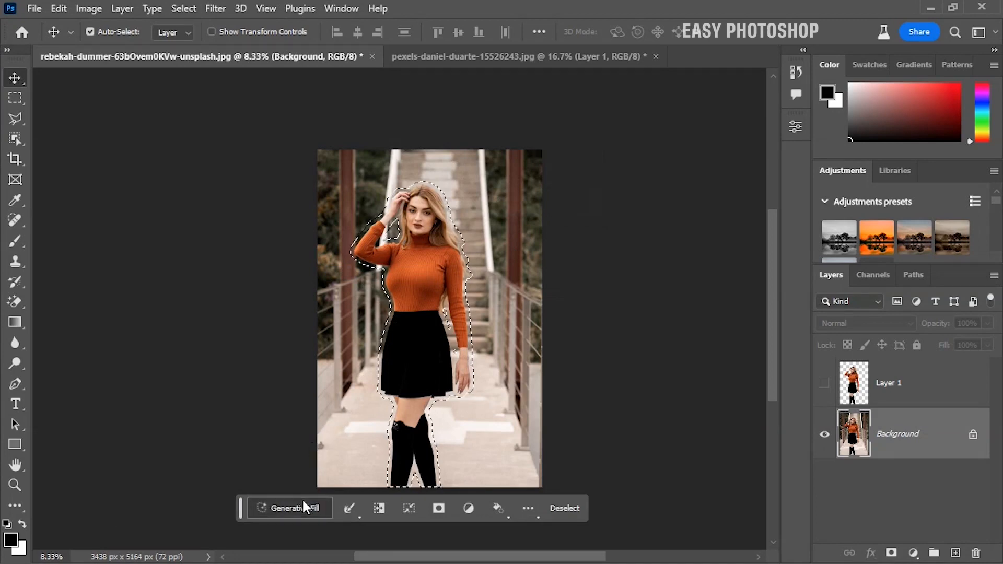
click(478, 504)
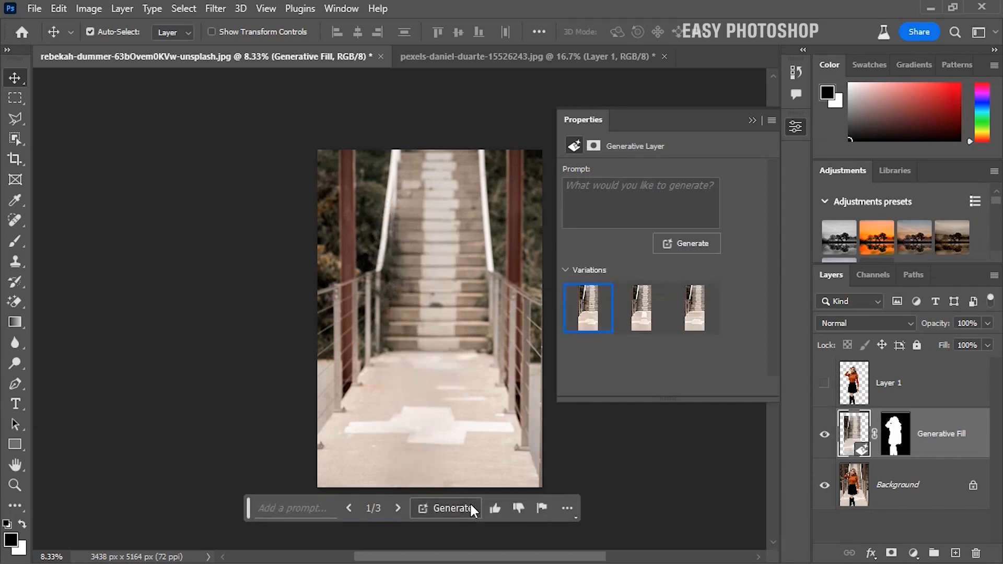
click(751, 120)
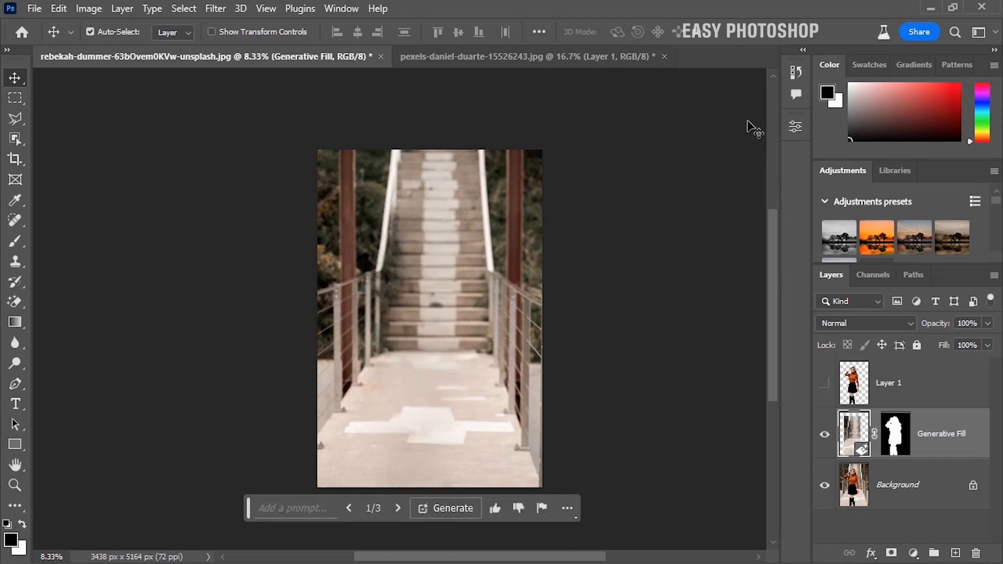
click(825, 384)
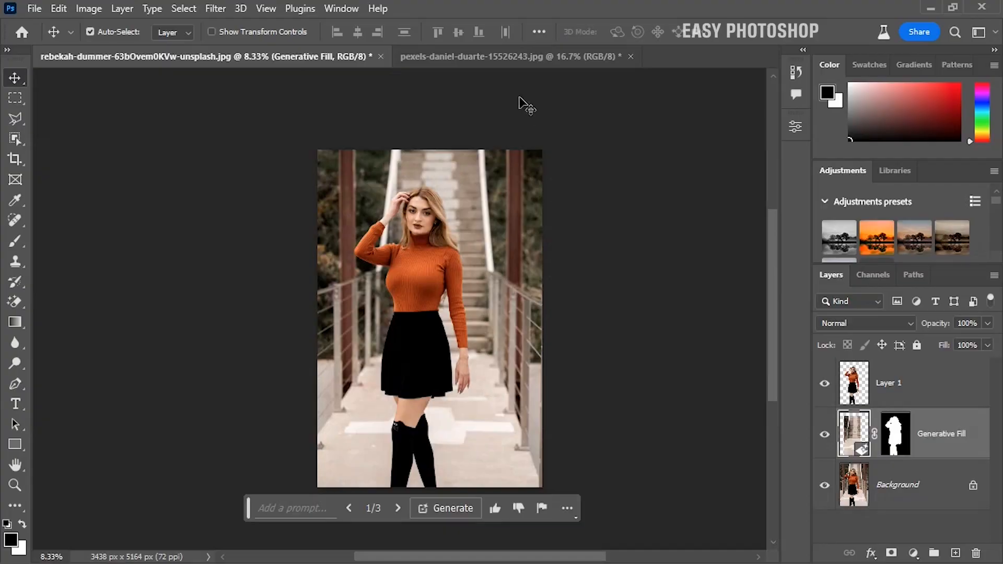
Switch to the photo of the seated woman and select her with the Object Selection tool.
click(515, 57)
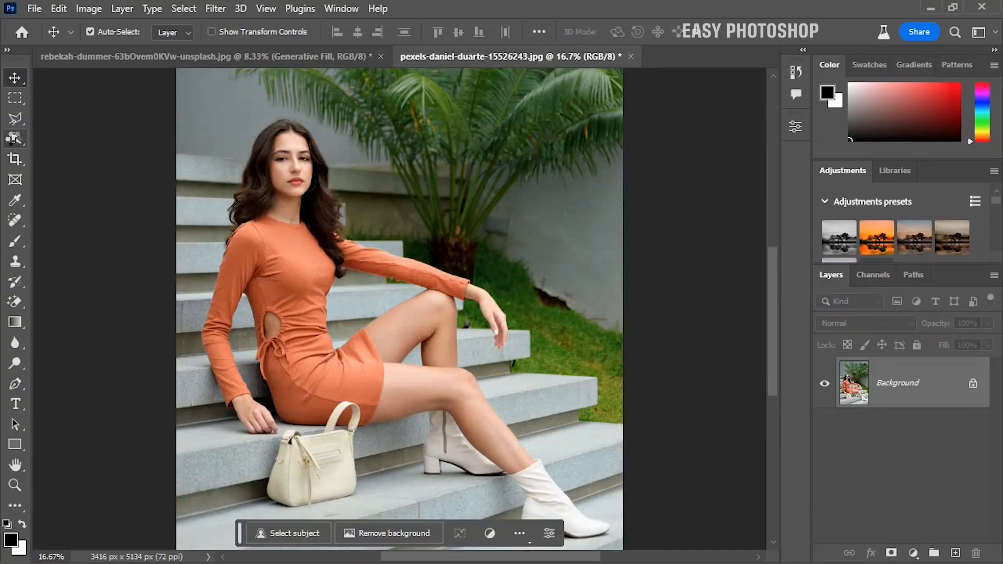
drag(14, 139, 70, 157)
click(75, 139)
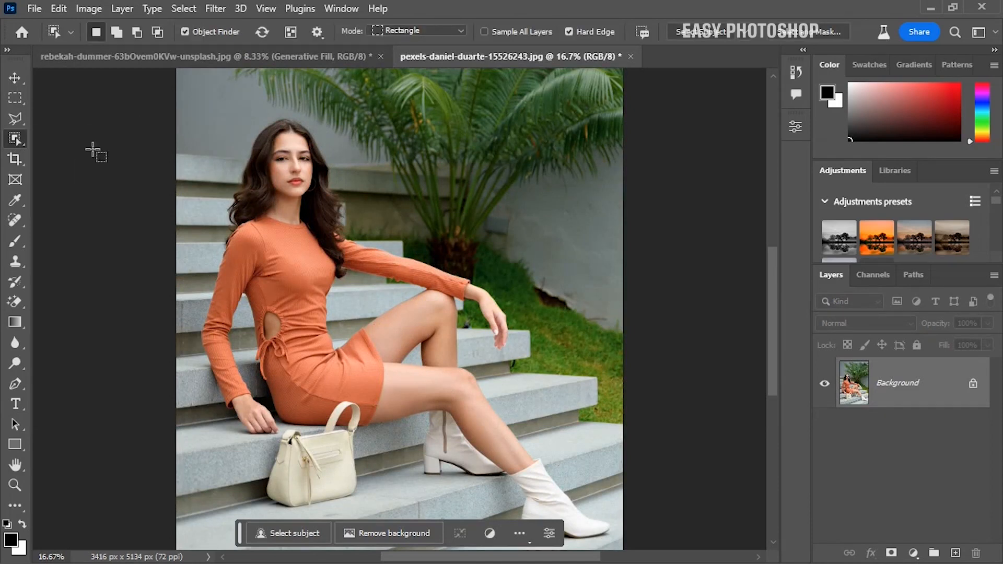
click(288, 295)
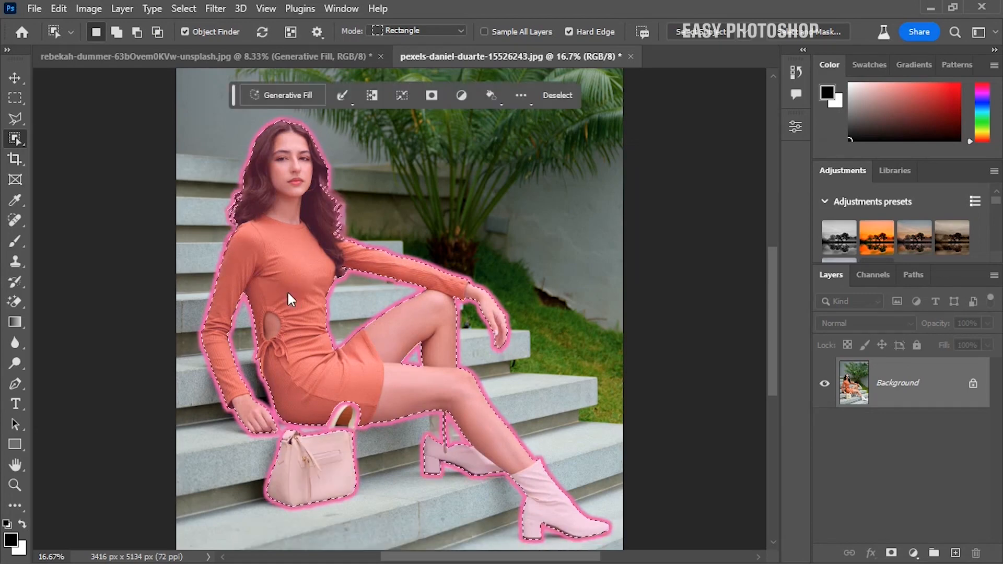
Subtract the legs, handbag and outstretched forearm from the selection with the Polygonal Lasso, leaving her upper body.
click(16, 119)
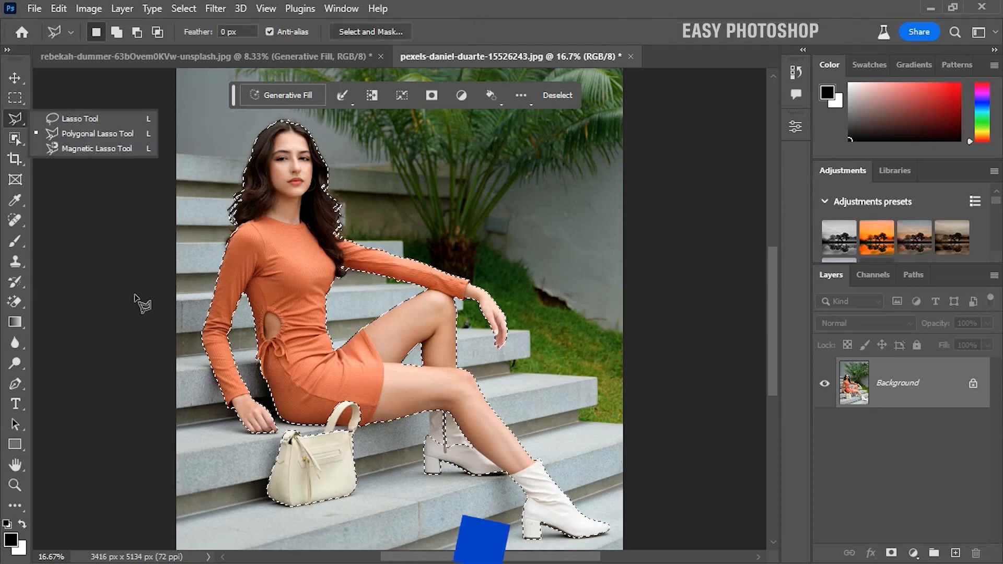
alt+click(244, 491)
alt+click(339, 316)
alt+click(402, 239)
alt+click(501, 252)
alt+click(546, 303)
alt+click(606, 491)
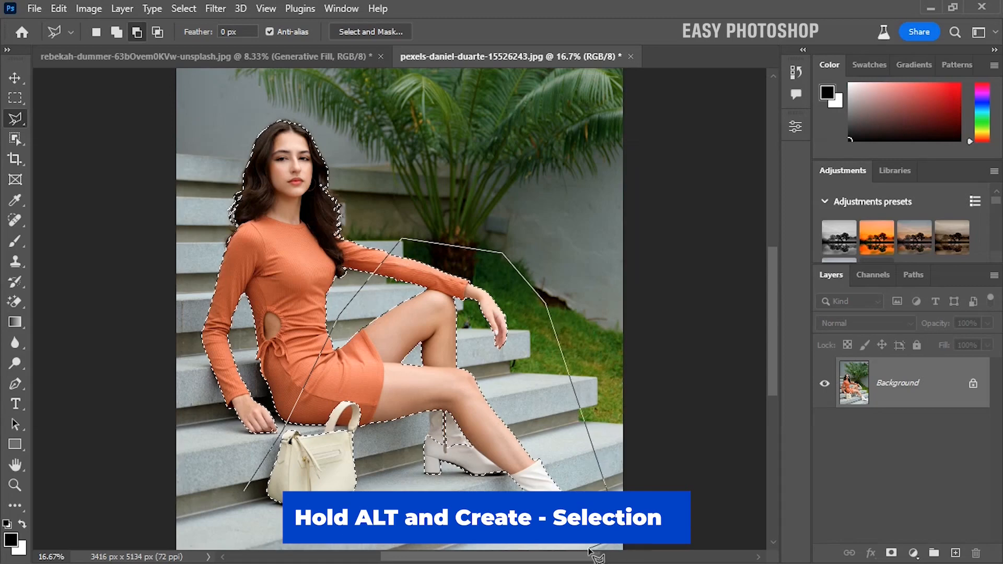
alt+click(243, 491)
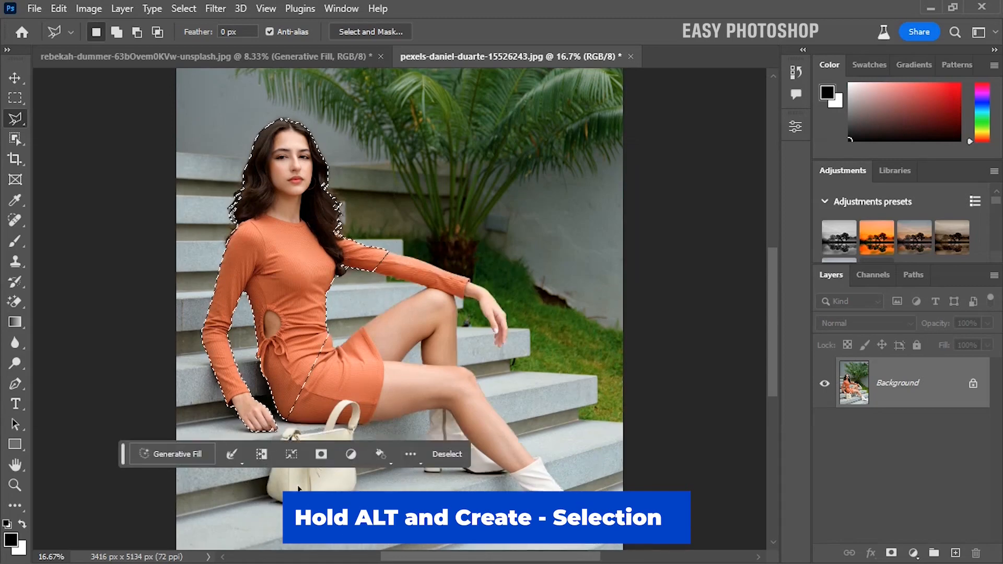
Copy the selected upper body to a new layer and hide the Background layer.
right_click(277, 242)
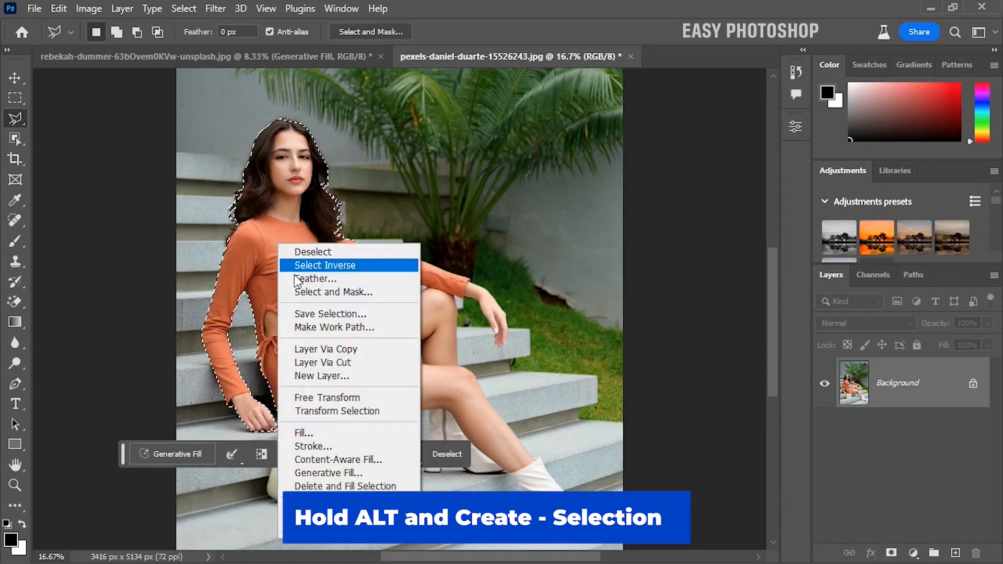
click(313, 346)
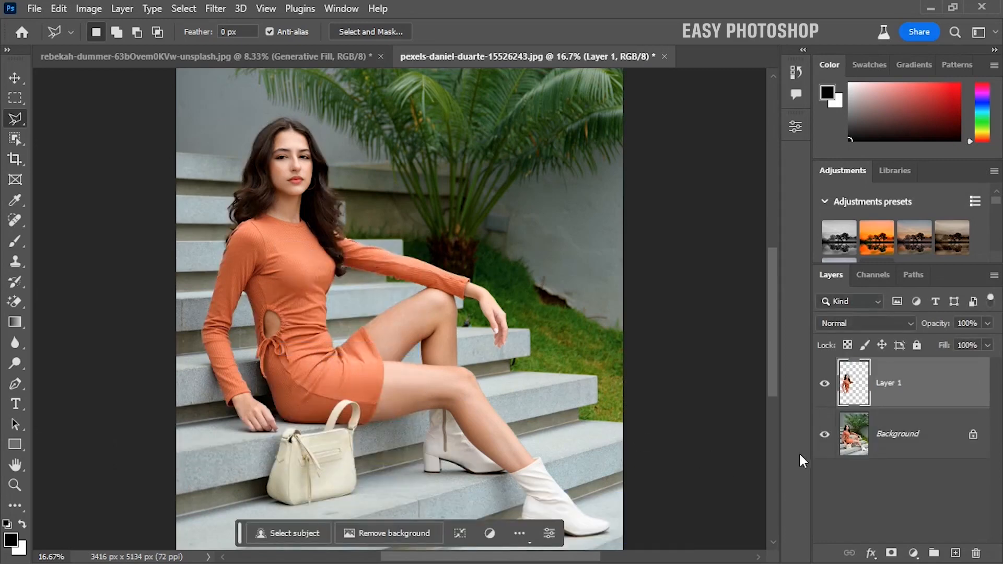
click(822, 436)
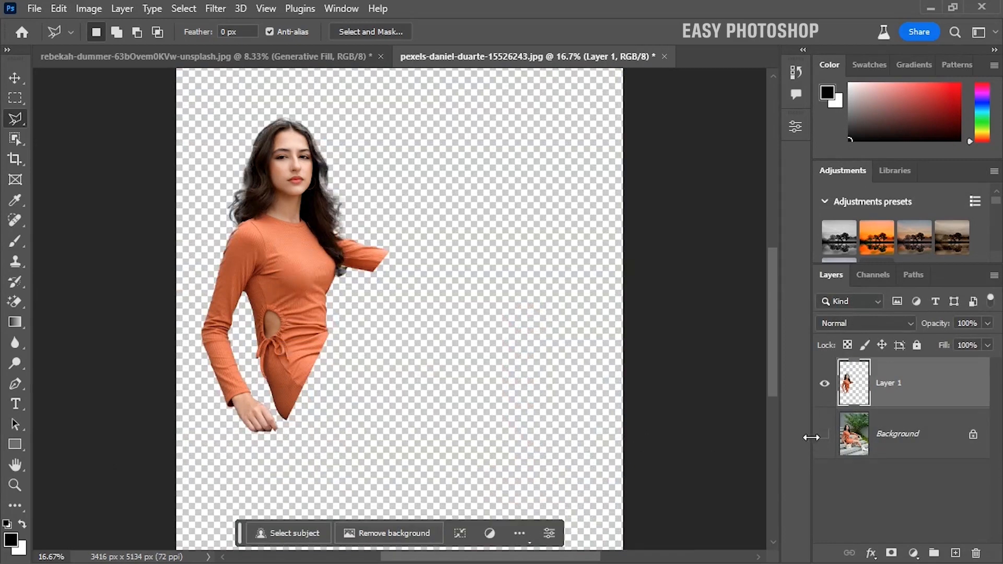
Bring the upper-body cut-out into the standing woman's document and stack its layer above Layer 1.
click(14, 79)
drag(259, 227, 235, 57)
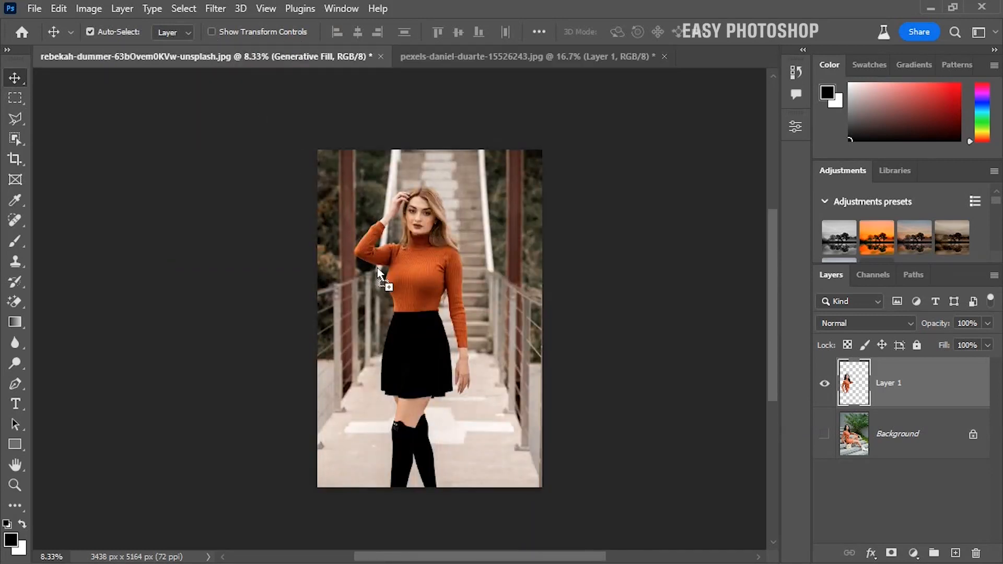
drag(421, 295, 424, 295)
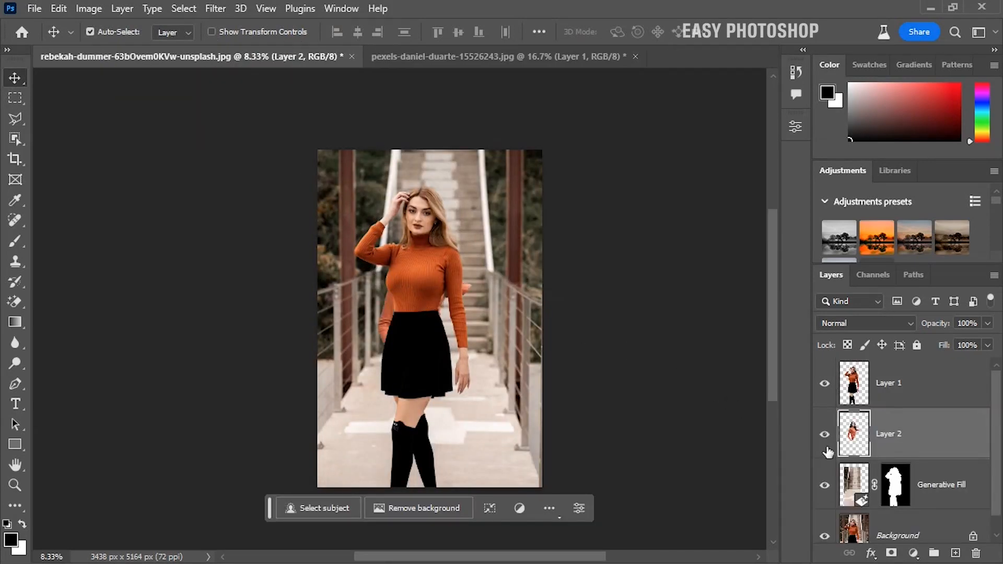
drag(915, 448, 902, 370)
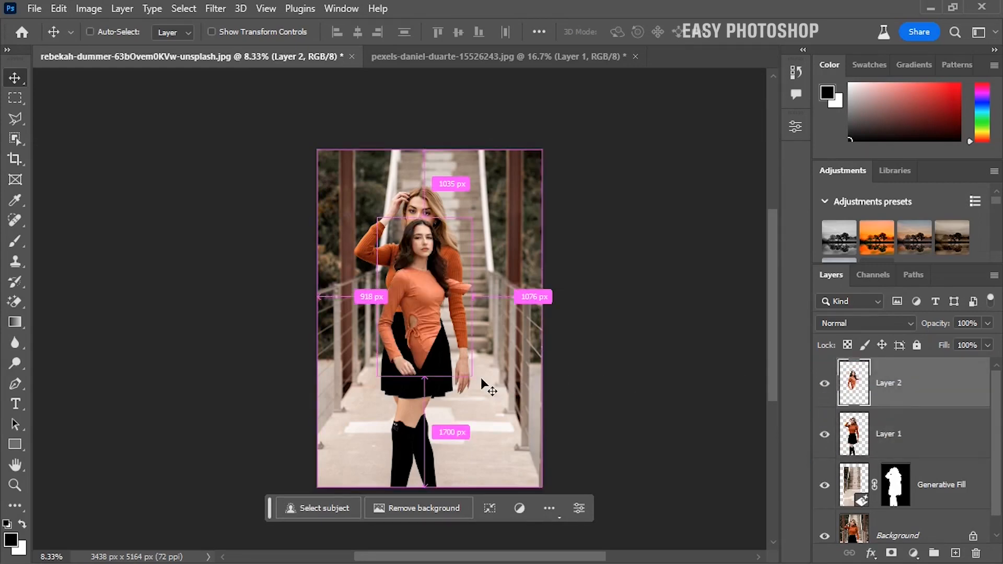
Free-transform Layer 2, move the cut-out up over the standing woman's head and torso, and flip it horizontally.
key(ctrl+plus)
key(ctrl+plus)
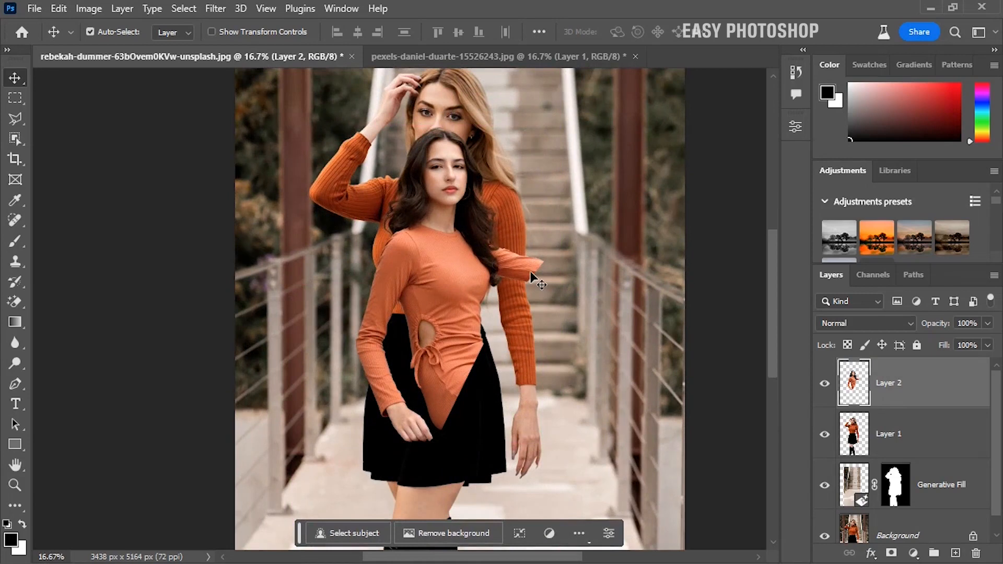
scroll(531, 271, up, 1)
key(ctrl+t)
drag(486, 306, 483, 245)
right_click(465, 261)
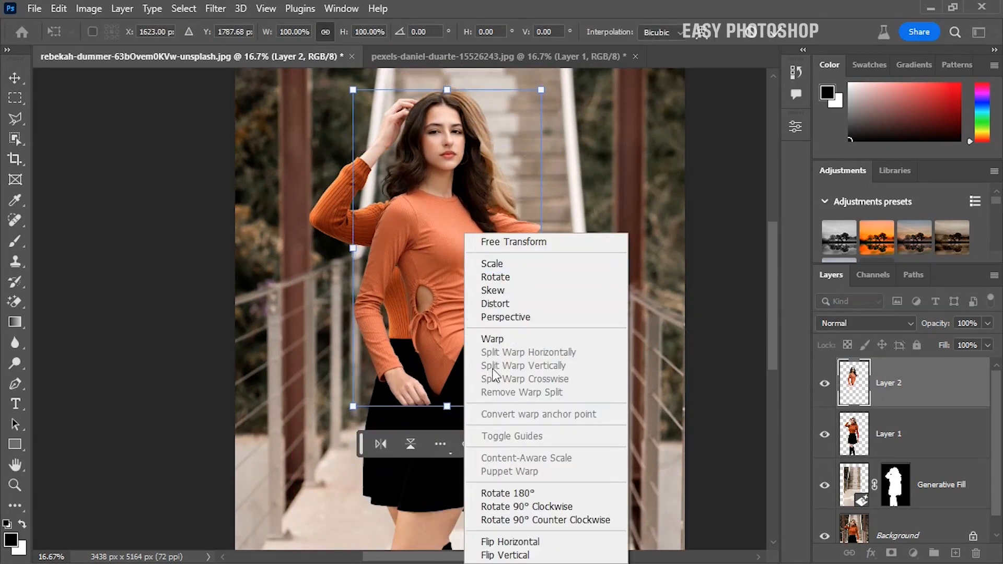
click(513, 542)
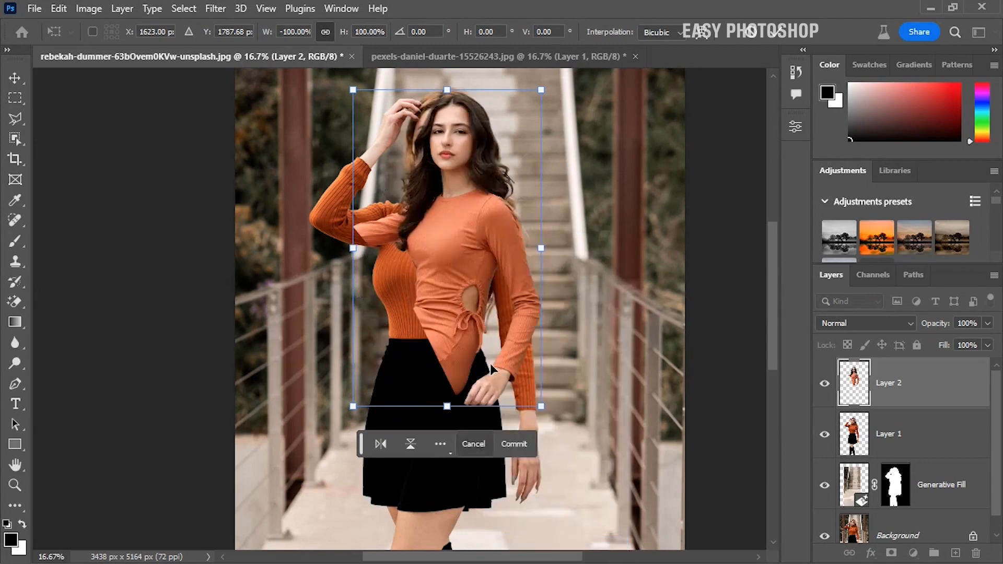
Scale the flipped cut-out to about 132.6% and position it over the standing woman's head and torso, committing the transform.
drag(487, 334, 464, 325)
drag(520, 238, 561, 236)
drag(492, 232, 469, 269)
drag(541, 82, 548, 75)
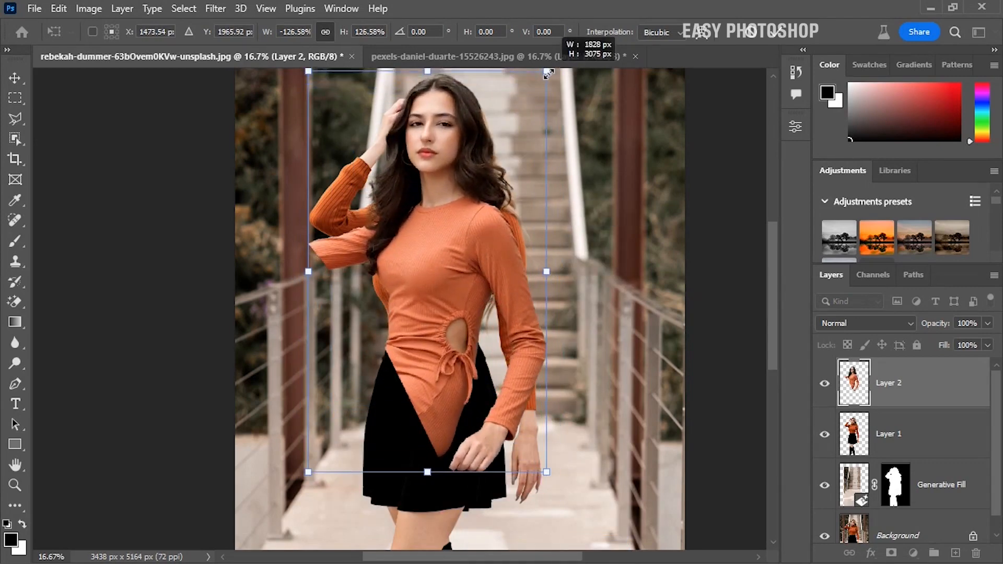
drag(465, 135, 459, 145)
drag(541, 79, 554, 75)
drag(447, 169, 448, 178)
drag(547, 80, 554, 67)
drag(497, 151, 509, 129)
key(ctrl+minus)
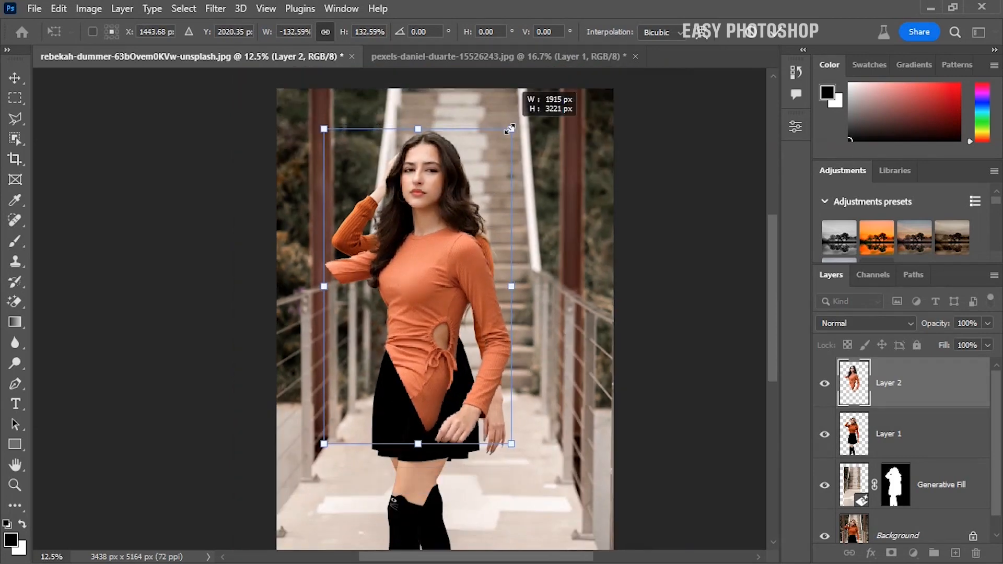
key(Return)
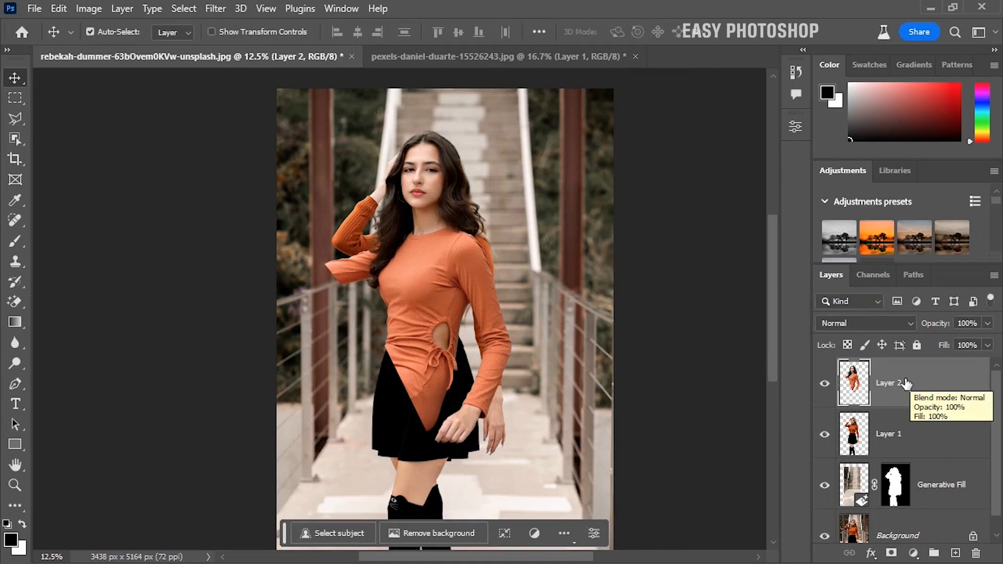
Hide Layer 2 and make Layer 1 the active layer, with the Polygonal Lasso tool ready on the standing woman's upper body.
click(824, 384)
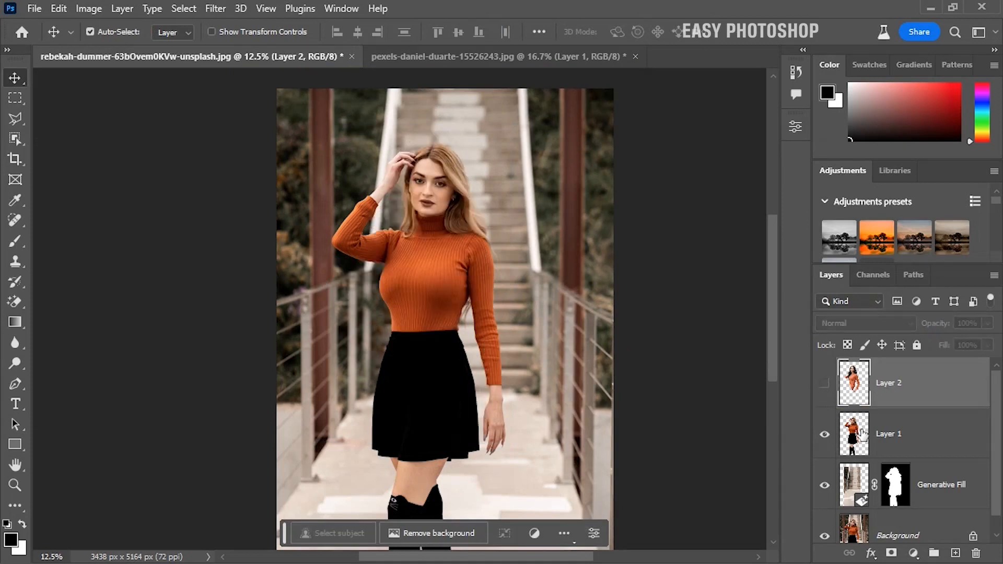
click(863, 435)
click(16, 115)
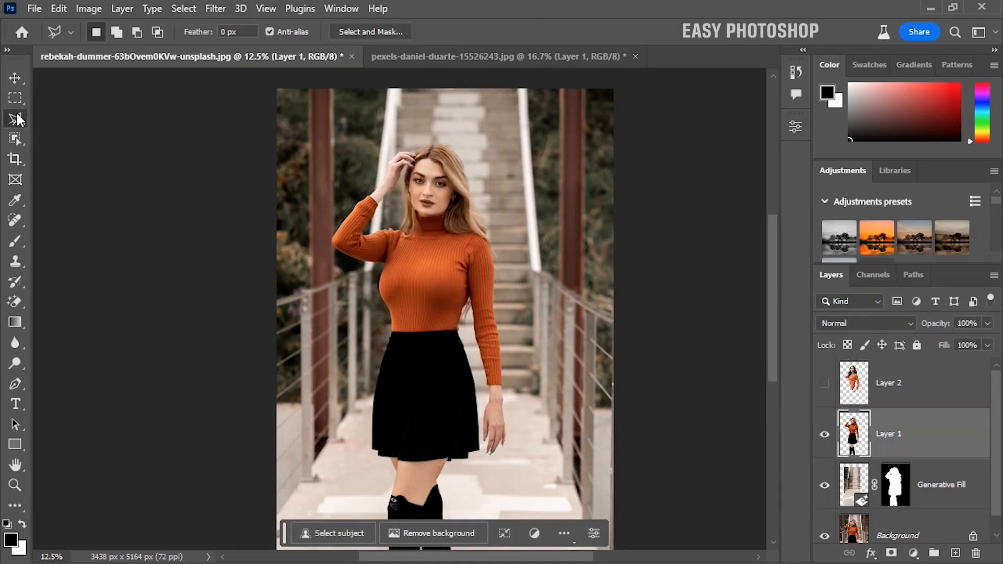
key(ctrl+plus)
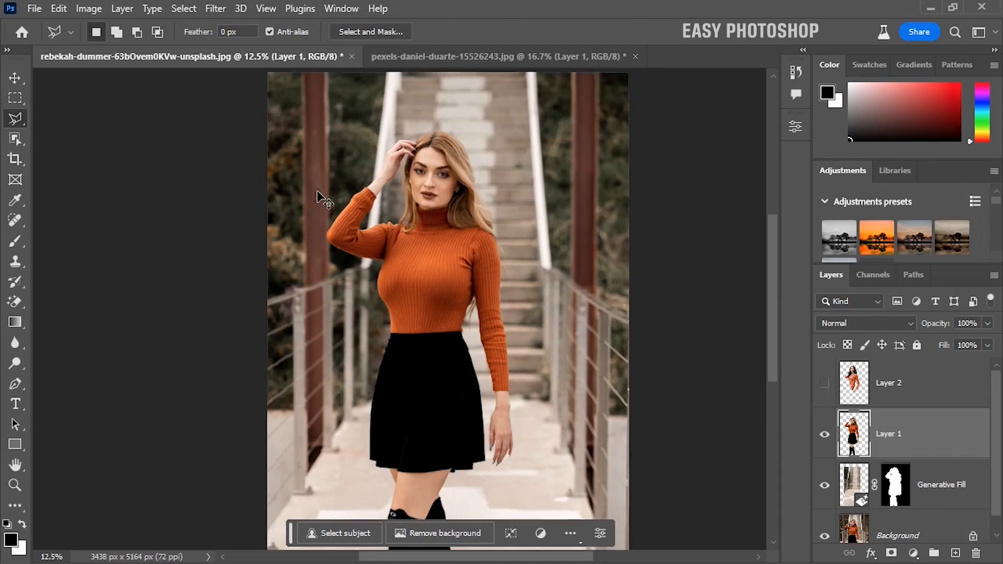
key(ctrl+plus)
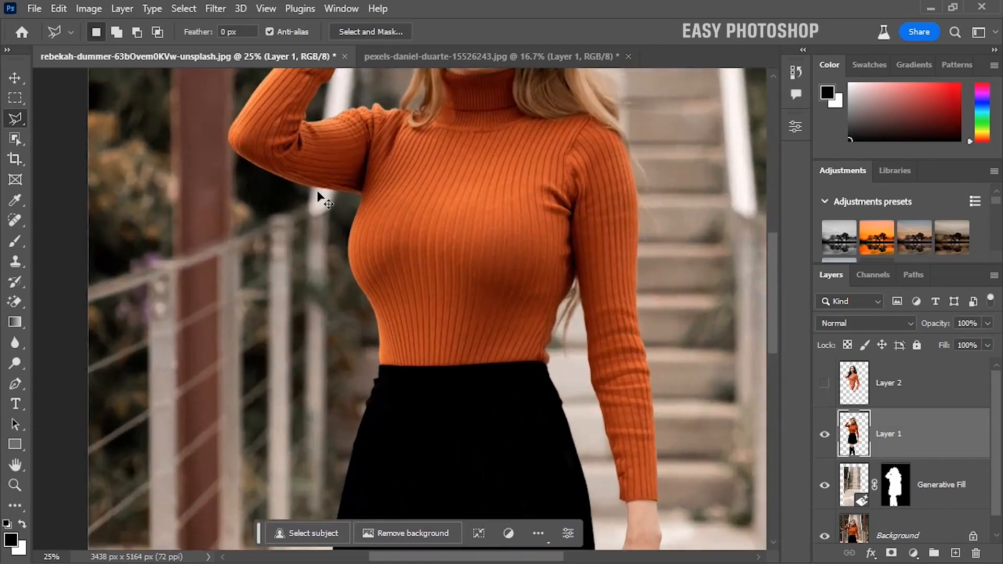
scroll(317, 191, up, 5)
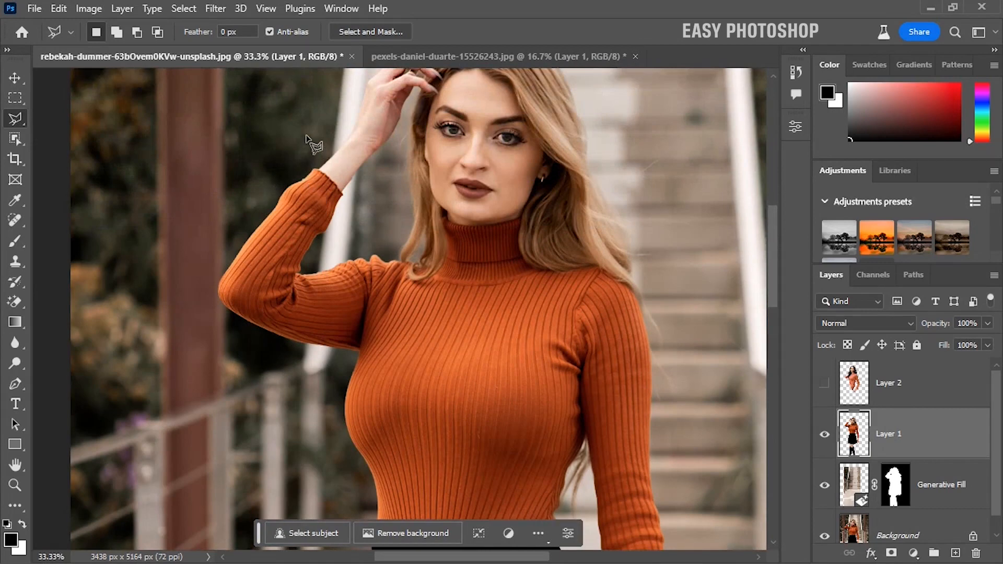
Lasso across the raised wrist and along the hand and fingertips, separating the raised hand from the woman's head and hair.
click(306, 136)
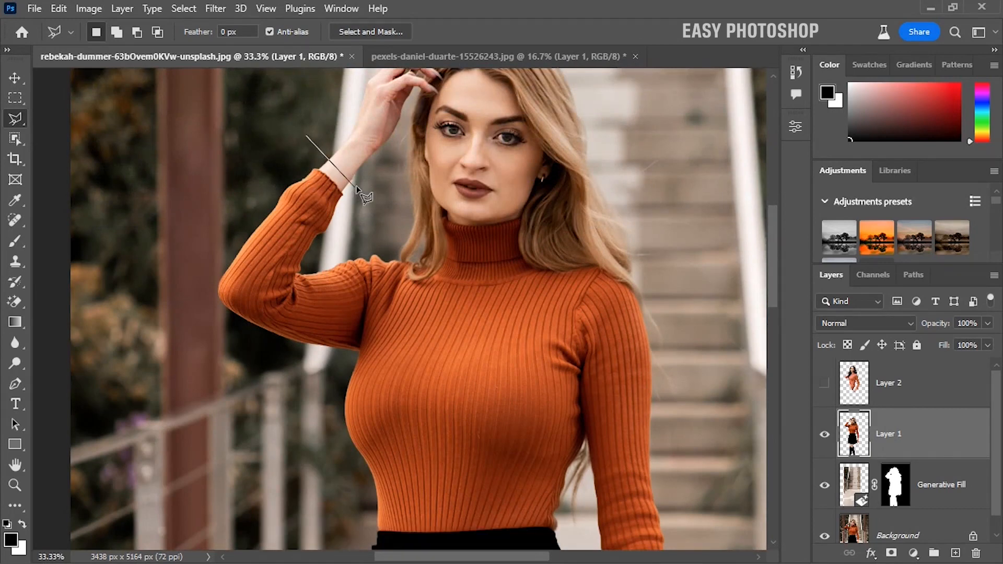
scroll(427, 94, up, 3)
click(431, 91)
click(444, 85)
click(458, 98)
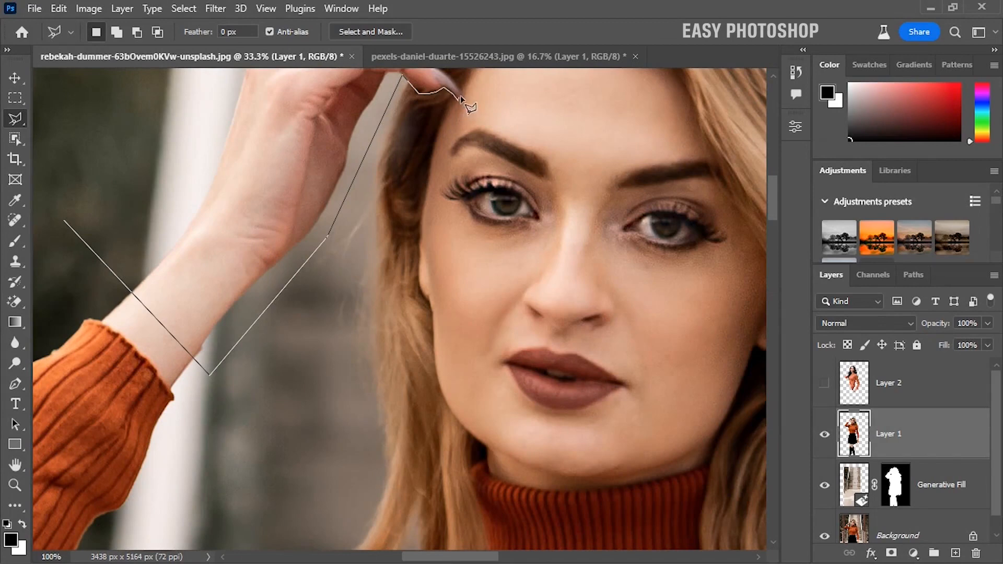
click(461, 94)
scroll(459, 95, up, 2)
click(446, 145)
click(416, 117)
click(393, 111)
click(401, 94)
click(444, 121)
click(453, 112)
click(471, 124)
click(435, 82)
click(449, 85)
scroll(462, 83, up, 3)
click(476, 128)
Continue the lasso around the head, the lowered sleeve to its cuff, the skirt's waistline and the raised sleeve, closing the selection.
scroll(457, 96, down, 4)
click(452, 108)
click(511, 106)
click(644, 210)
click(664, 486)
drag(661, 541, 632, 355)
click(627, 423)
click(570, 421)
click(514, 307)
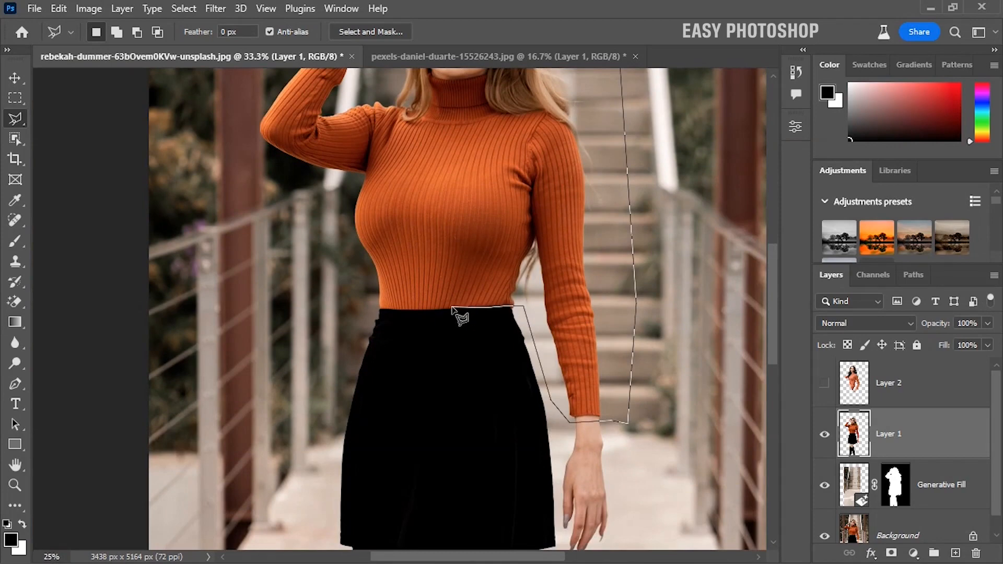
click(377, 310)
drag(319, 293, 344, 407)
click(324, 381)
click(267, 256)
click(313, 154)
click(350, 126)
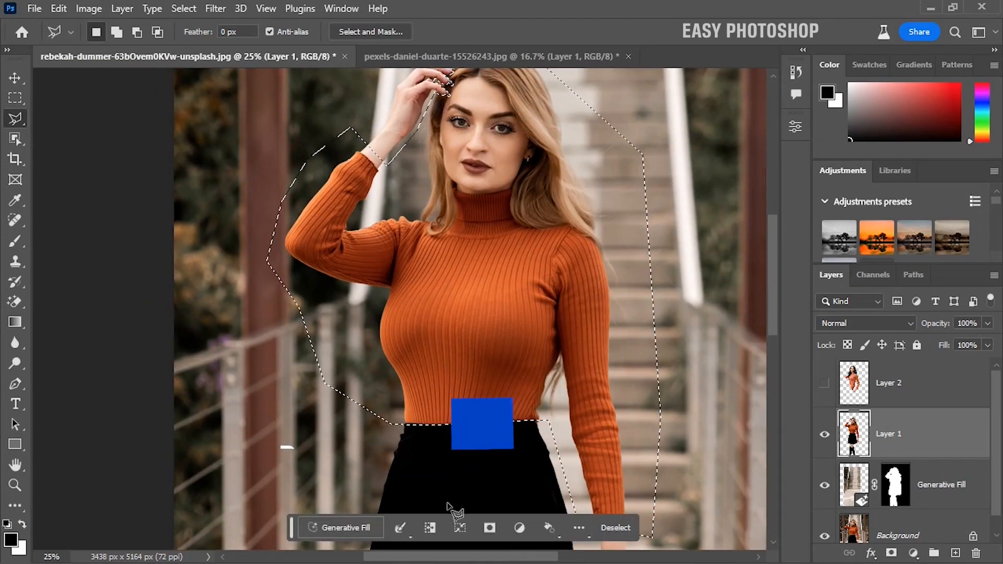
Invert the selection and add it as a mask on Layer 1 to hide the original upper body, checking the fit against Layer 2.
click(432, 525)
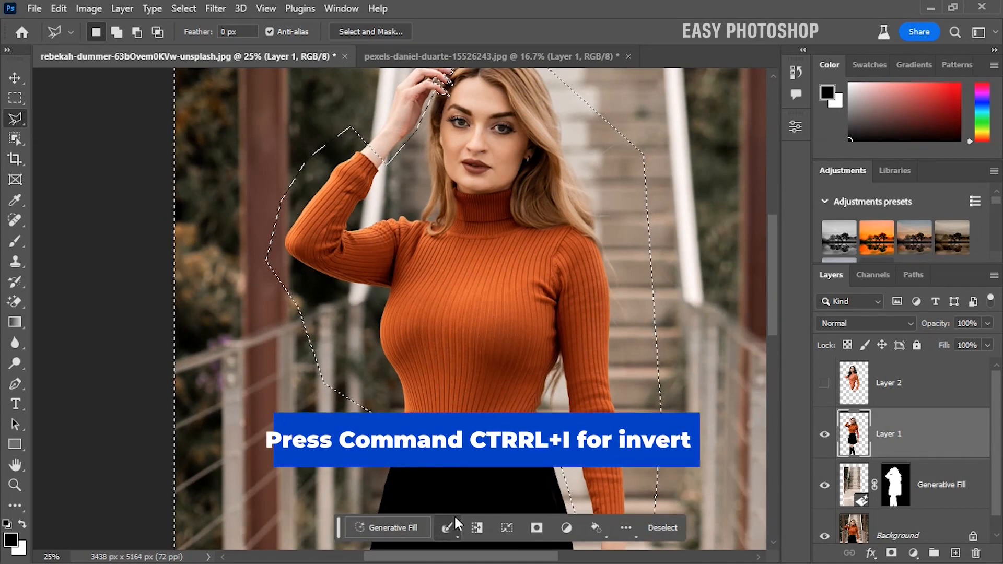
click(891, 553)
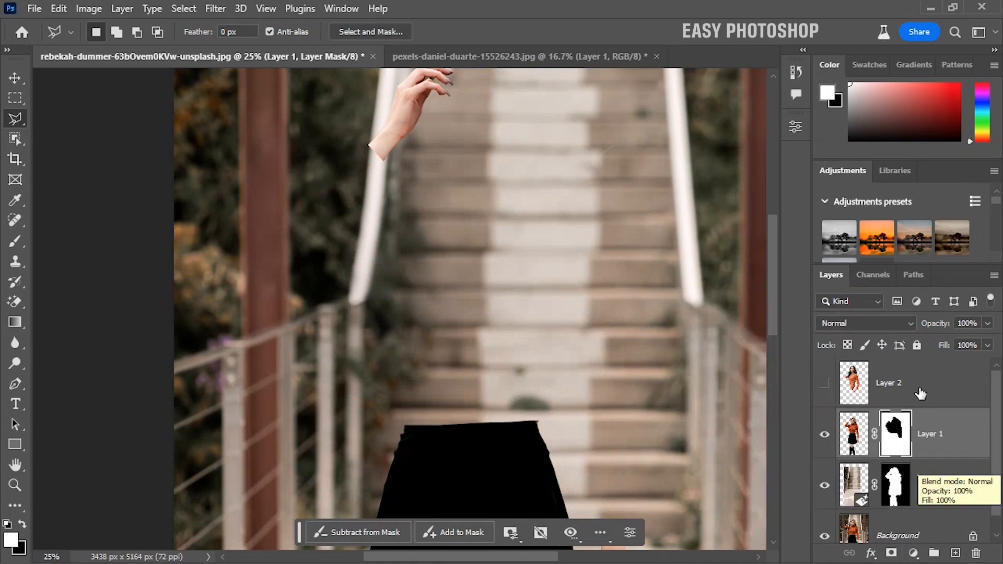
click(824, 384)
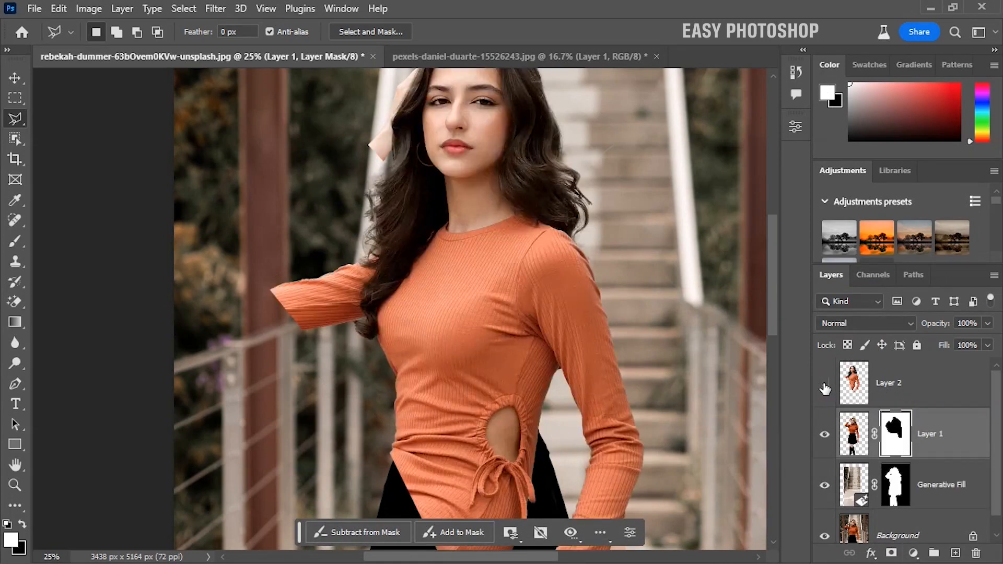
click(825, 385)
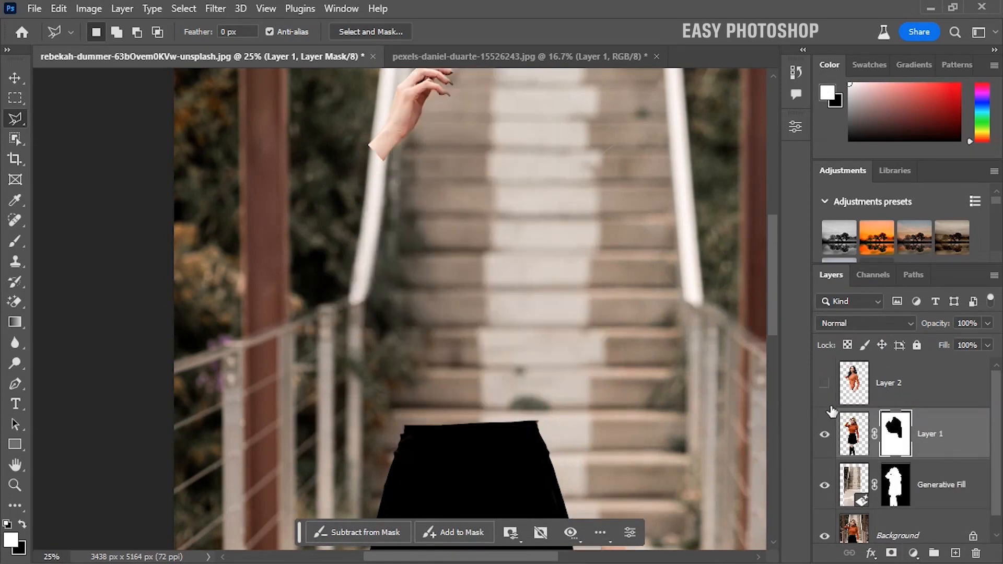
Apply Layer 1's mask permanently to the layer.
click(861, 434)
click(894, 434)
right_click(895, 438)
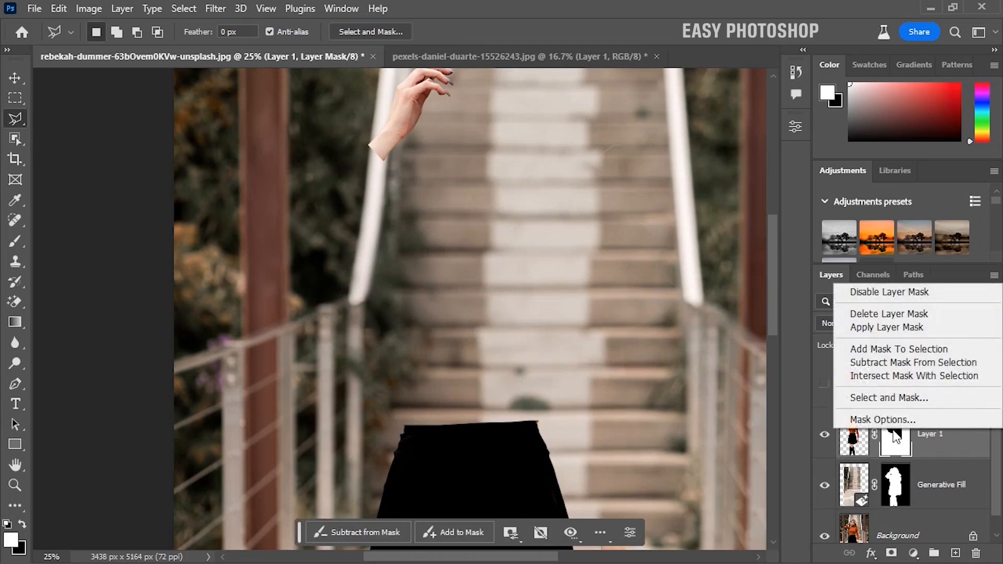
click(880, 329)
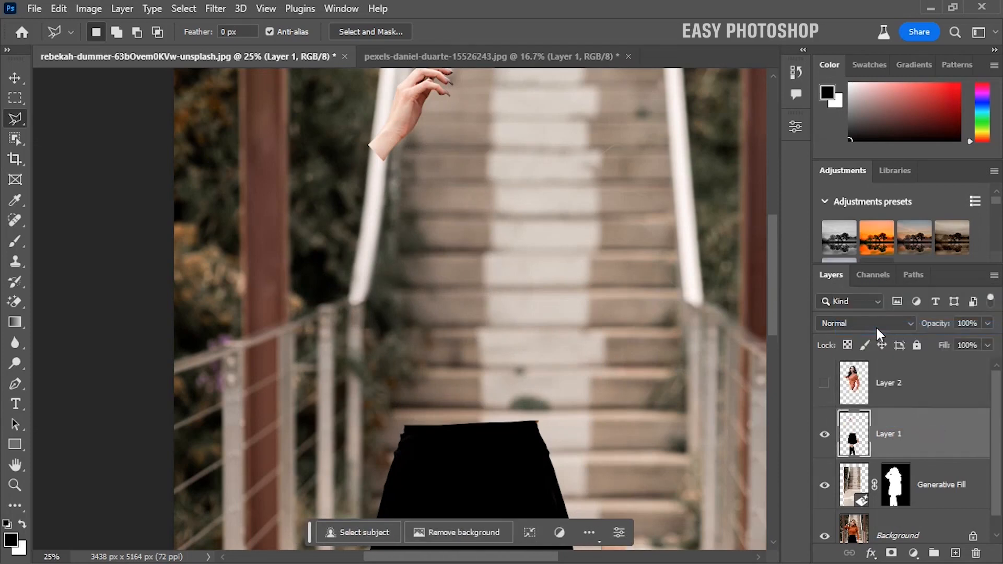
Select the raised hand on Layer 1 with the Rectangular Marquee and copy it to a new layer.
click(16, 98)
scroll(474, 236, up, 3)
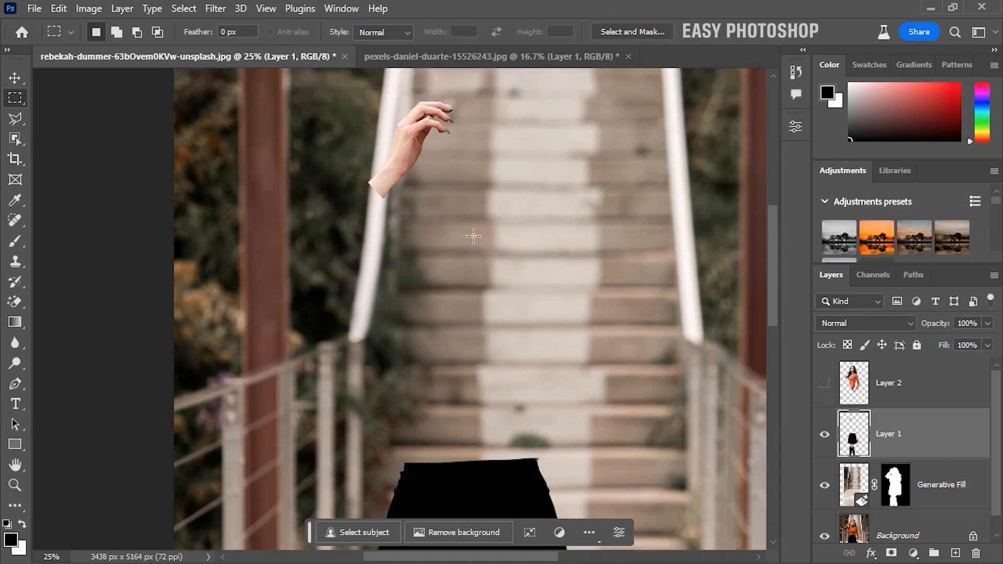
drag(328, 97, 452, 210)
right_click(394, 166)
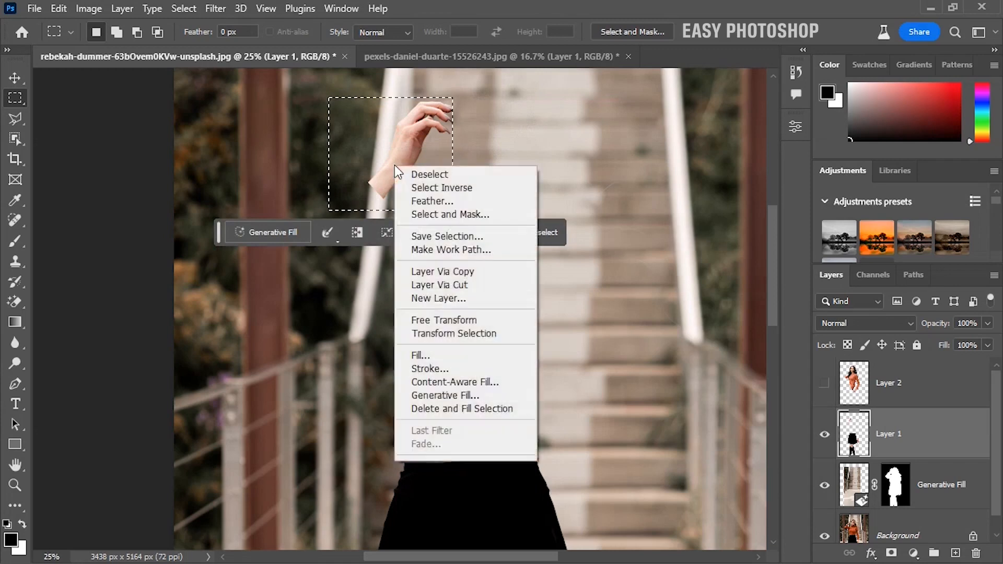
click(443, 272)
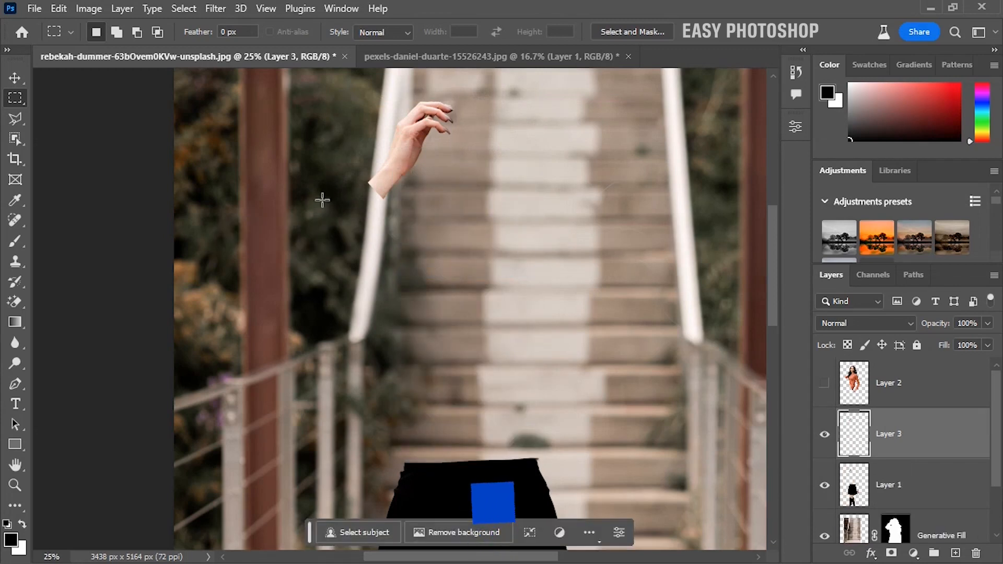
Stack the hand copy, Layer 3, above Layer 2 and show Layer 2 again.
click(10, 82)
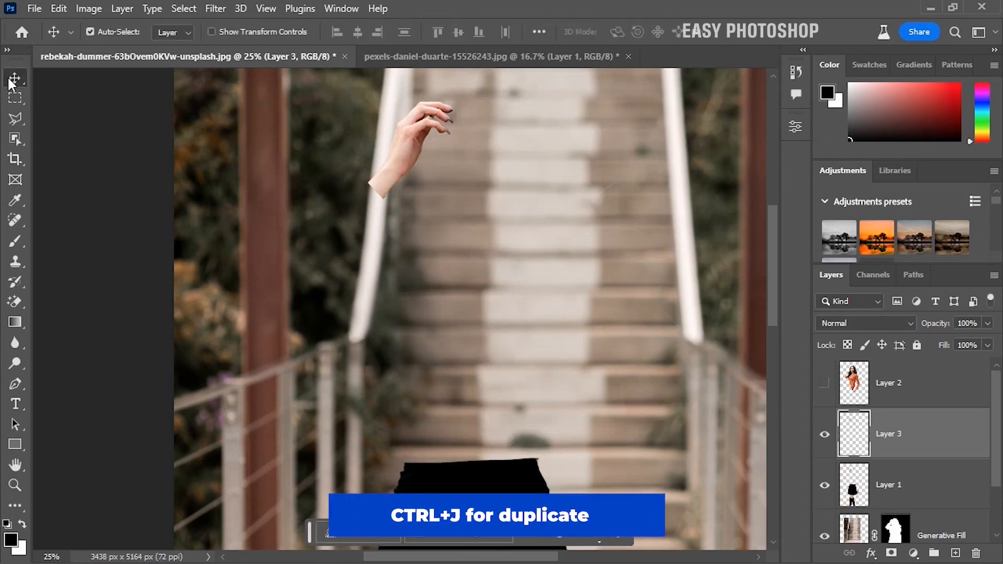
drag(890, 431, 855, 362)
click(823, 435)
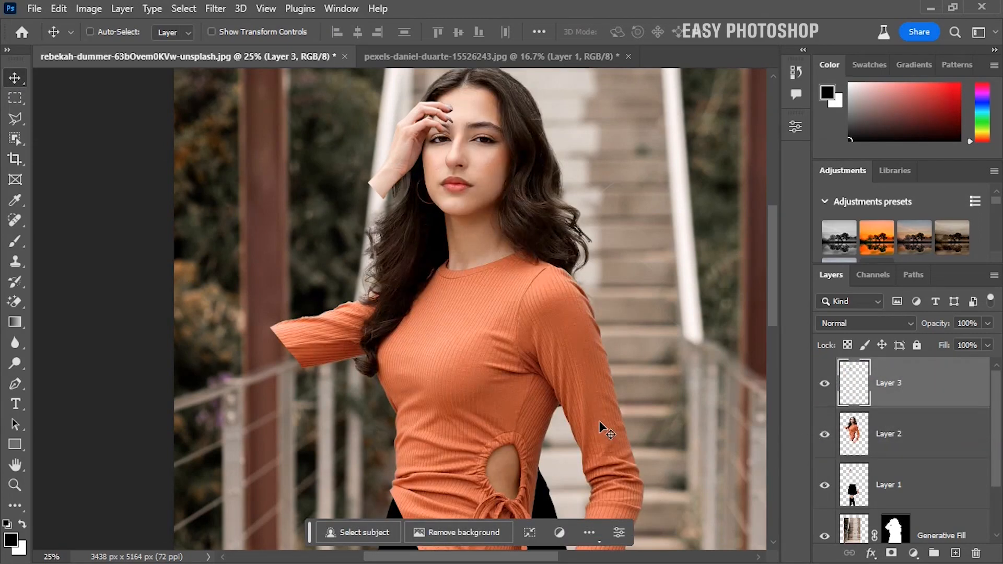
On Layer 2, outline everything below the chest, including the waist, forearm and lower hand, with the Polygonal Lasso.
key(ctrl+minus)
key(ctrl+minus)
key(ctrl+minus)
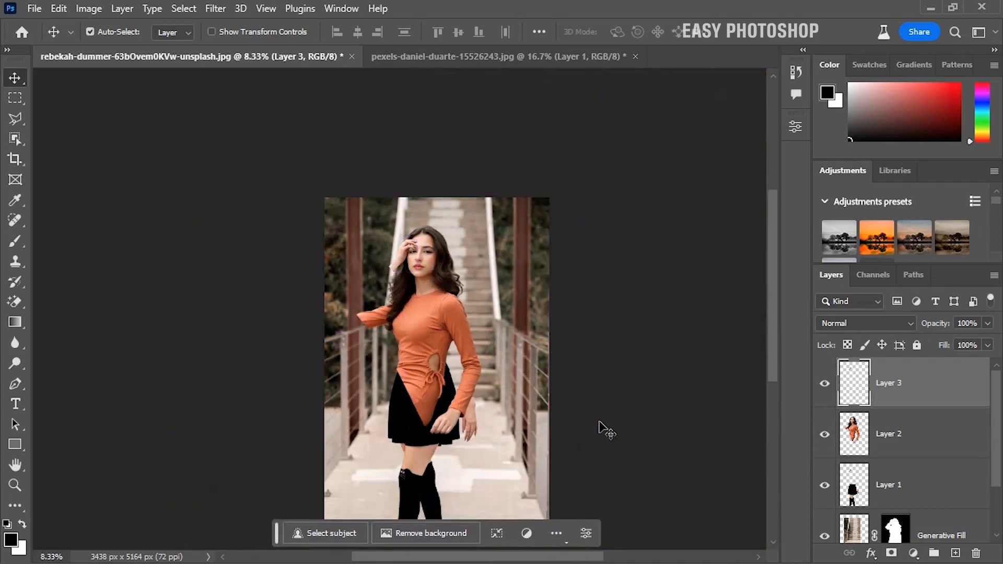
scroll(490, 380, down, 1)
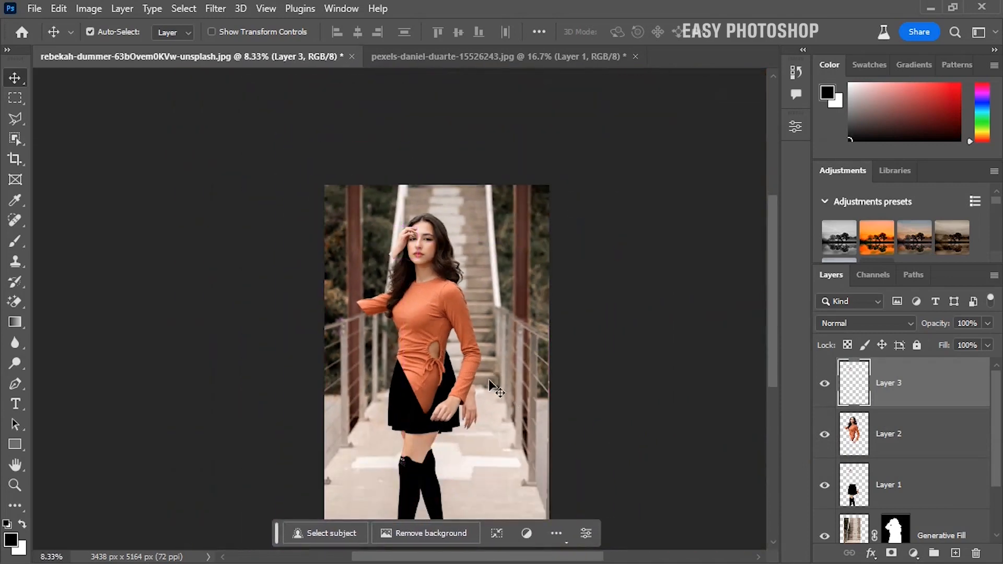
click(861, 441)
click(15, 119)
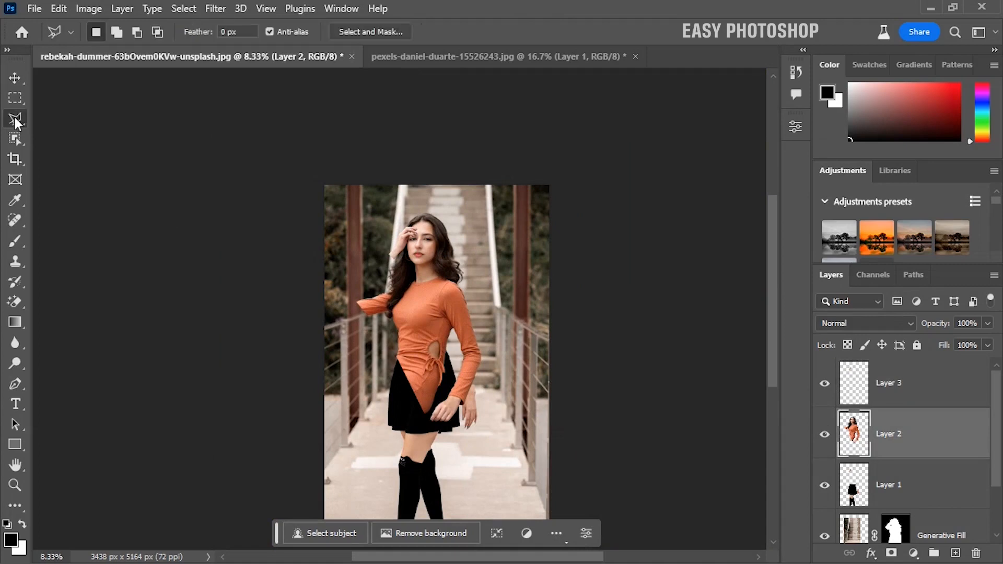
click(382, 332)
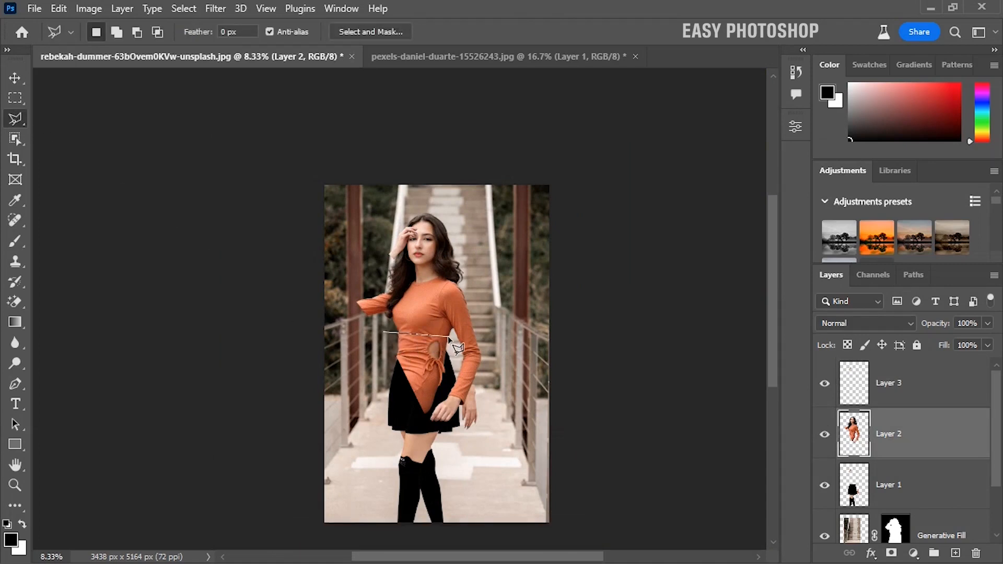
click(482, 331)
click(492, 357)
click(418, 435)
click(354, 377)
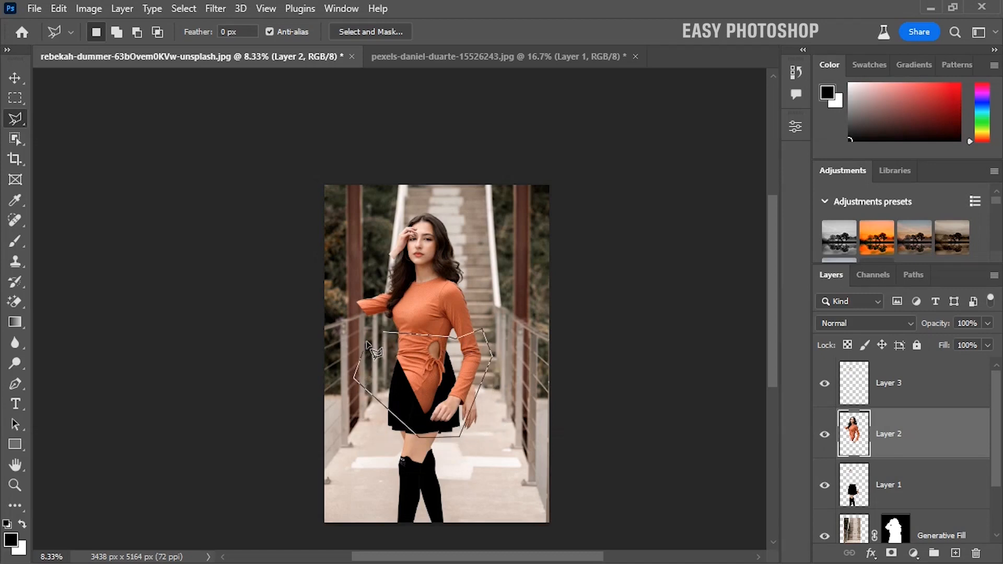
click(385, 335)
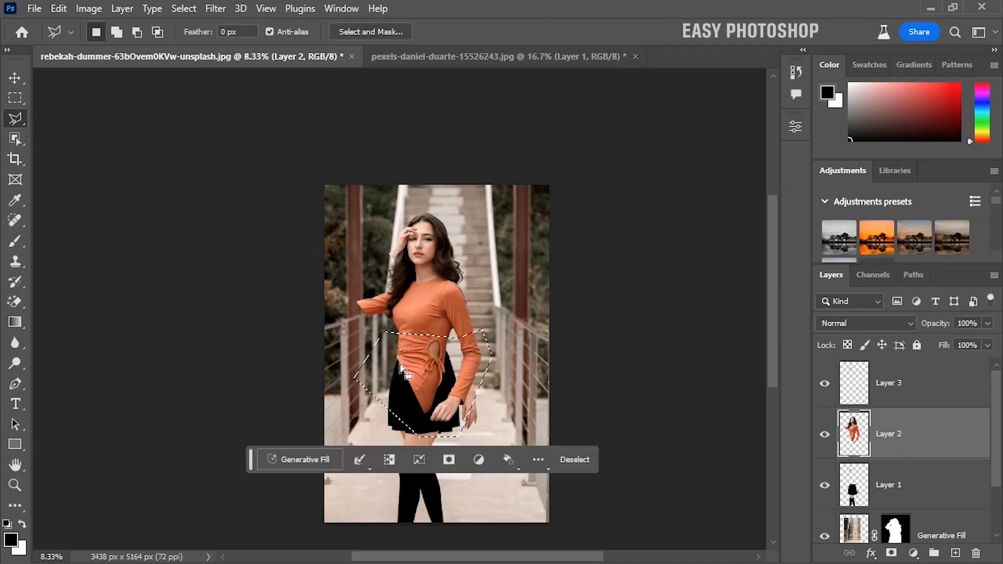
Invert the selection and add it as a mask on Layer 2 to hide the lower torso and forearm, and target the layer's image.
click(391, 459)
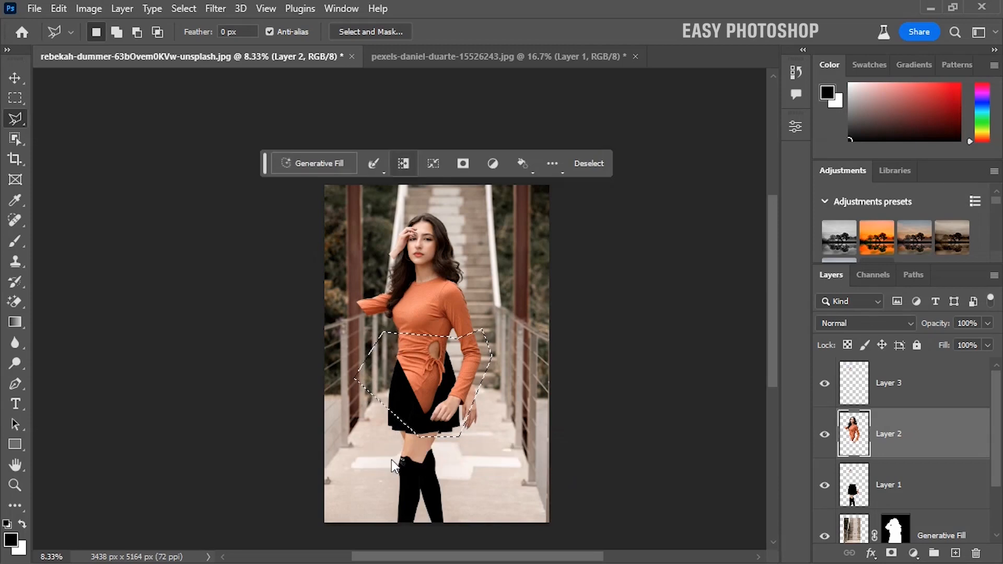
click(891, 553)
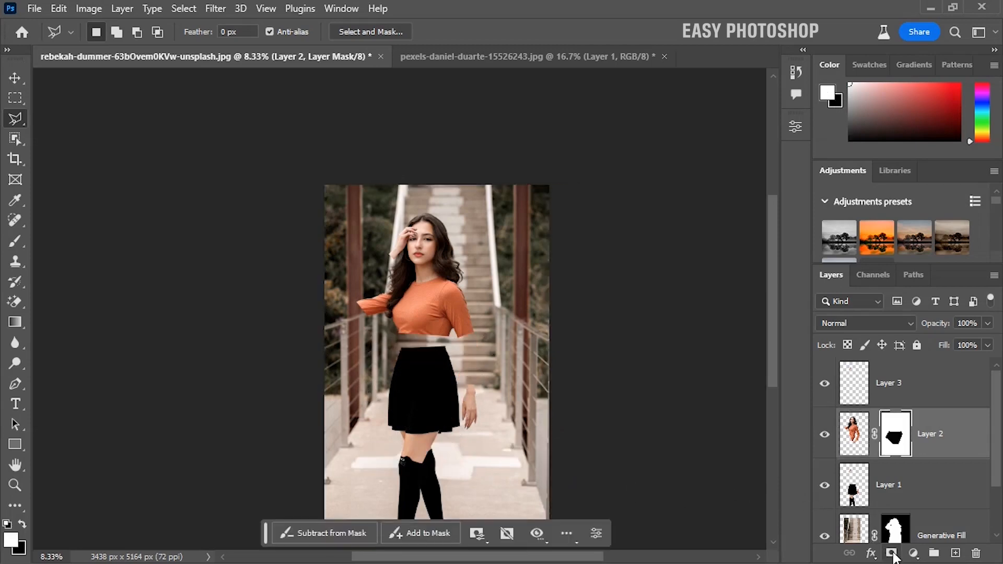
click(939, 446)
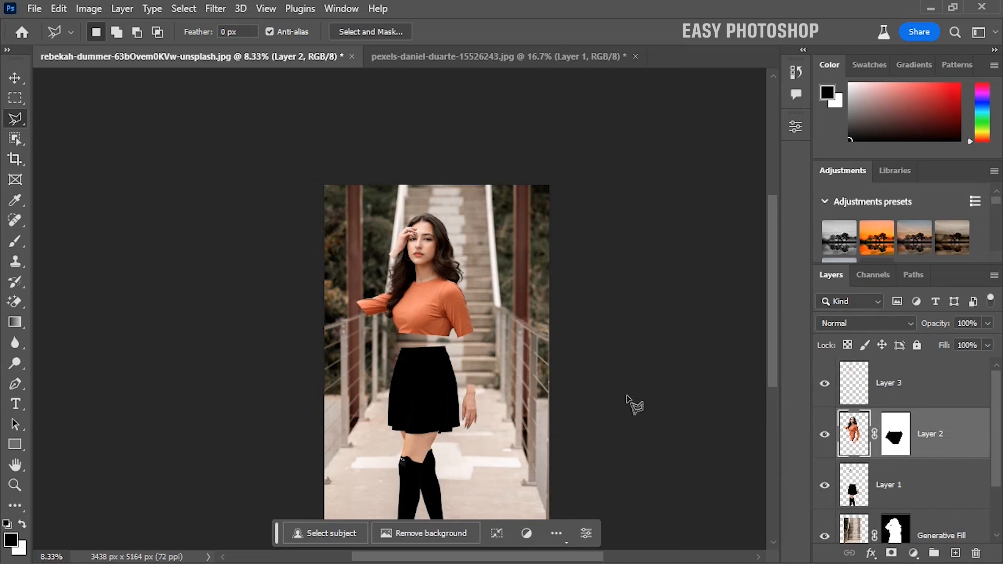
Free-transform Layer 2 and shift the masked upper body slightly upward, committing the transform.
key(ctrl+plus)
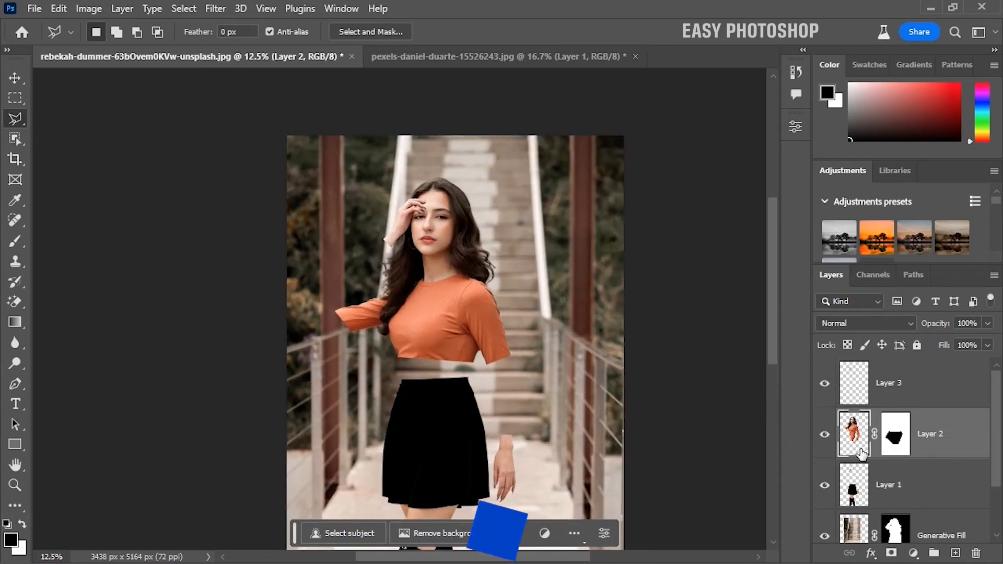
key(ctrl+t)
drag(472, 282, 471, 271)
key(Return)
key(l)
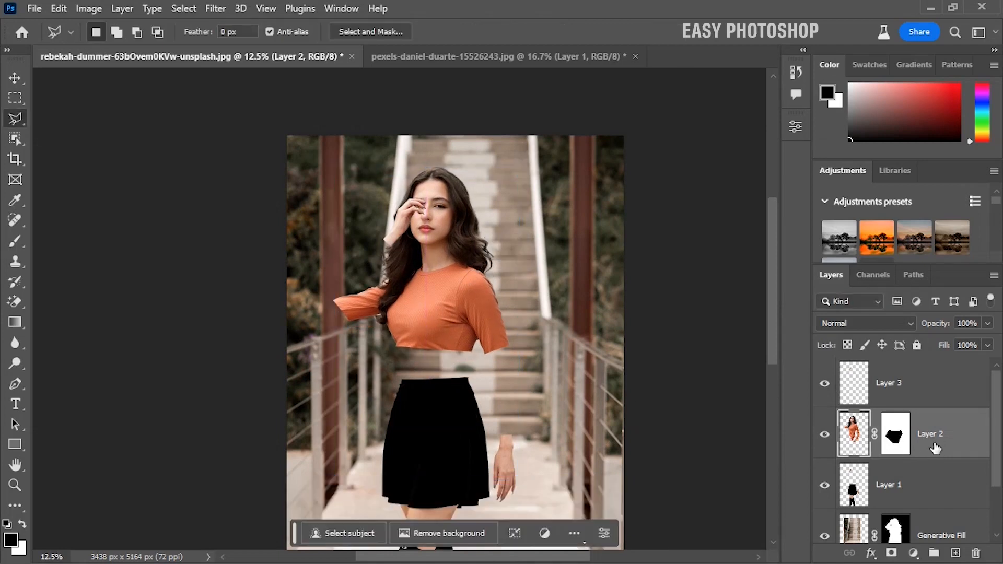
Move the hand on Layer 3 slightly away from the face so its fingertips sit beside the hair.
click(864, 399)
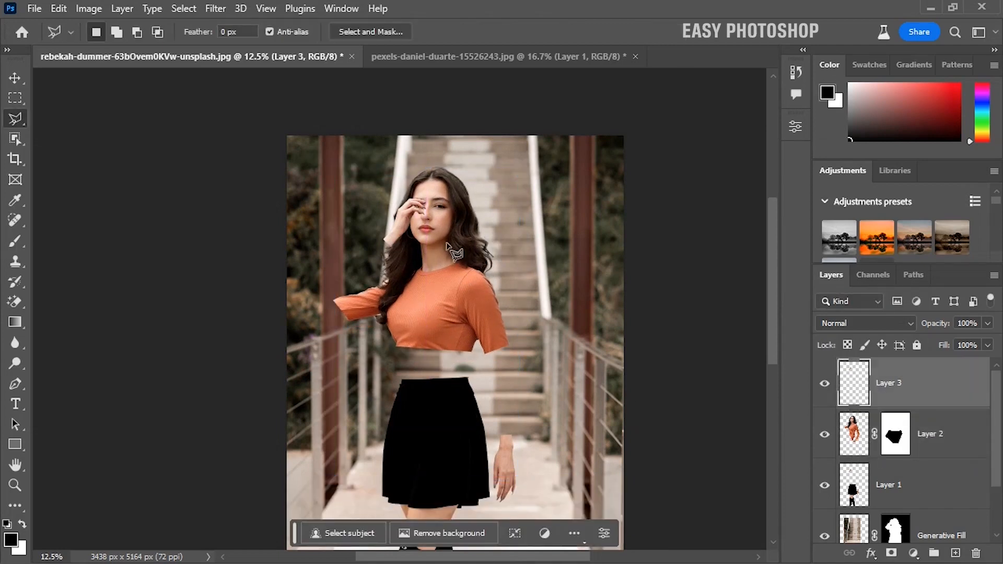
click(15, 78)
mouse_move(390, 222)
mouse_down()
mouse_move(380, 219)
mouse_move(383, 229)
mouse_up()
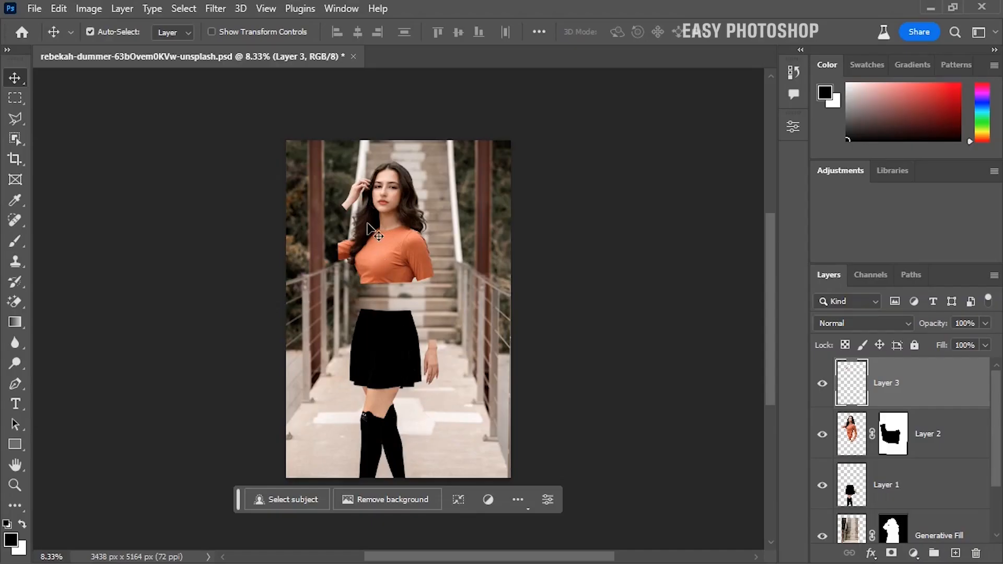
Outline the strip between the raised hand's fingertips and the hair beside the face with the Polygonal Lasso.
scroll(358, 206, up, 6)
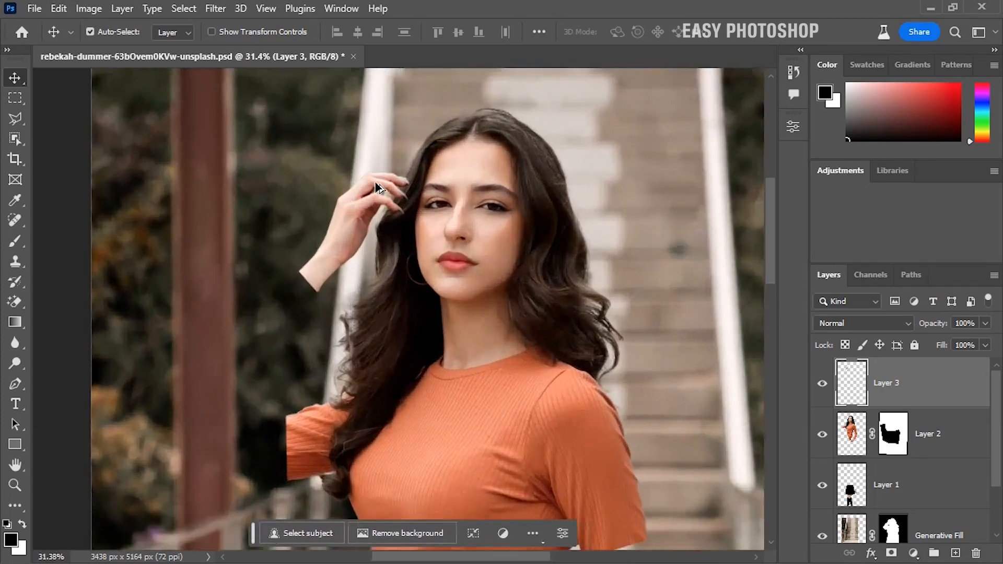
scroll(377, 188, up, 1)
click(14, 120)
click(377, 226)
click(399, 168)
click(418, 168)
click(422, 188)
click(397, 266)
click(369, 248)
click(377, 227)
Run Generative Fill on the selected fingertip strip with the prompt "hair".
click(286, 290)
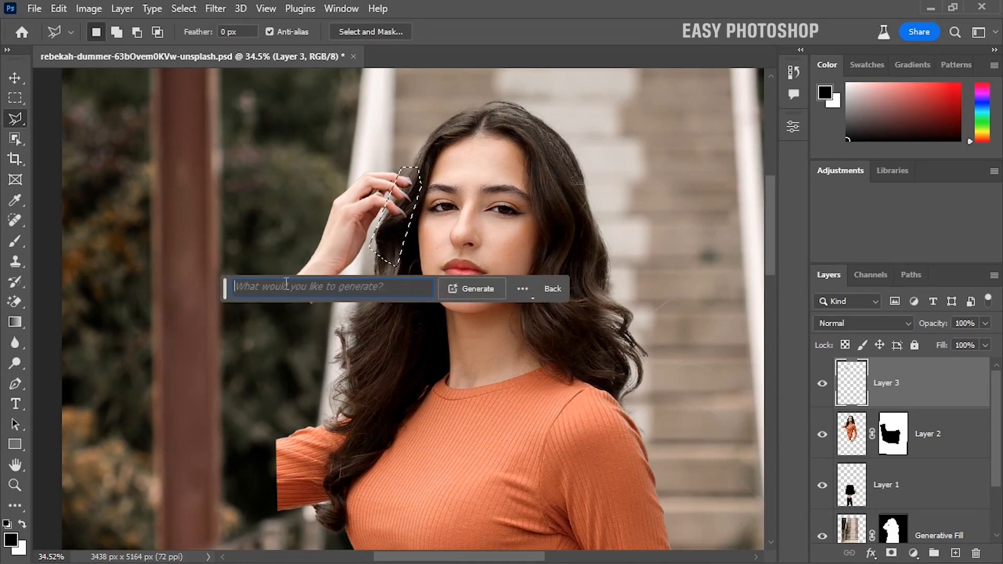
text(hair)
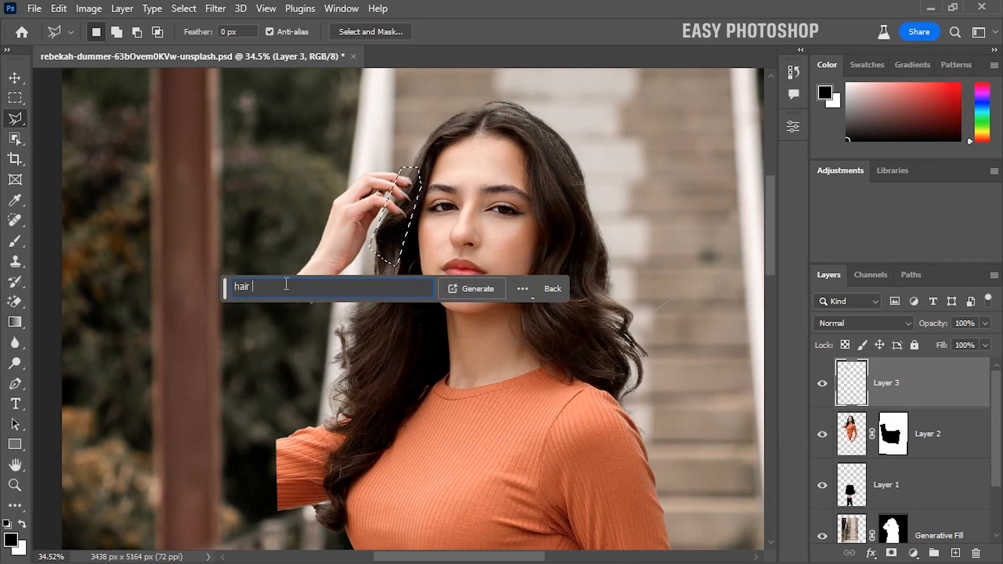
key(Return)
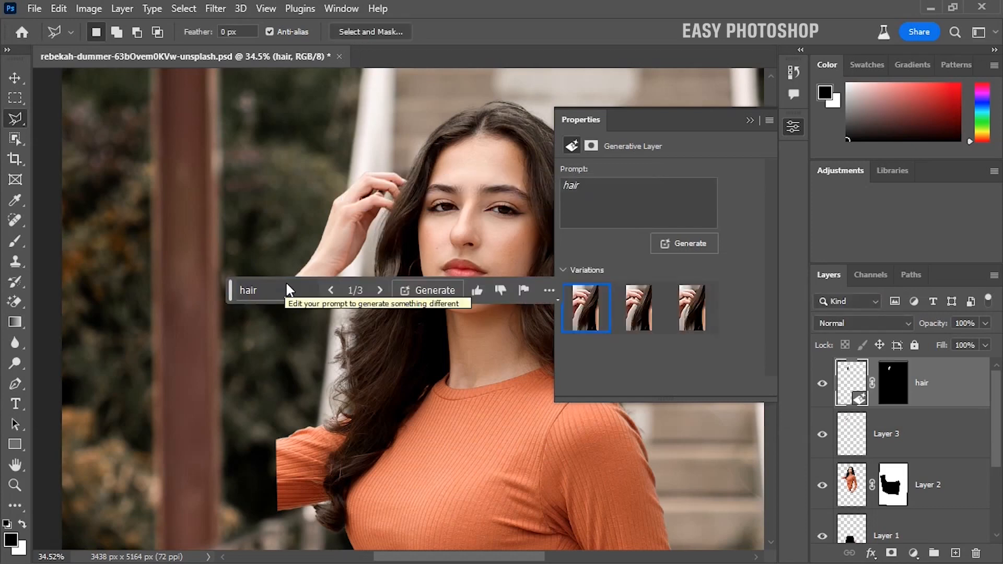
Compare the generated hair variations, keep the third one, and check it by toggling the hair layer's visibility.
click(380, 290)
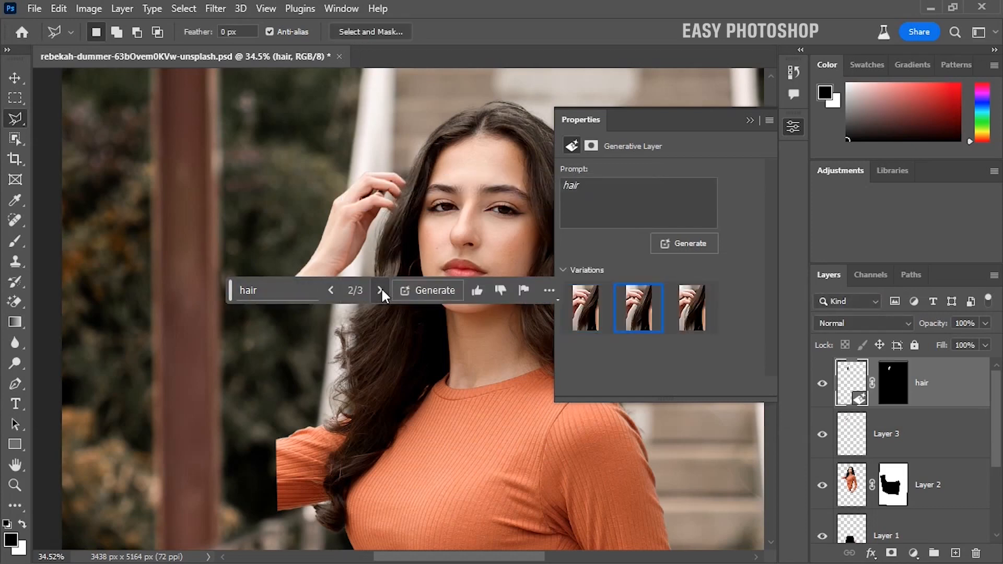
click(380, 290)
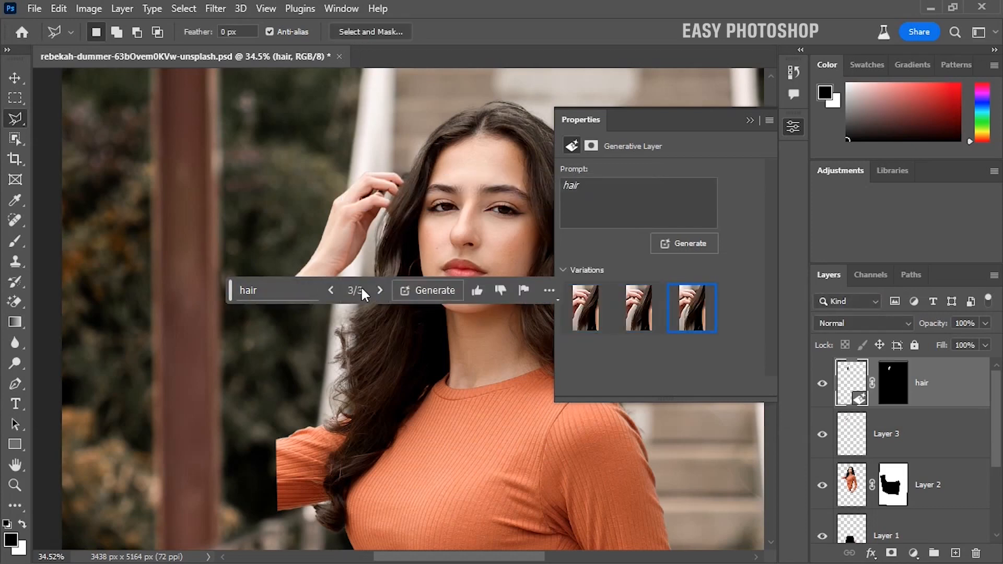
click(329, 294)
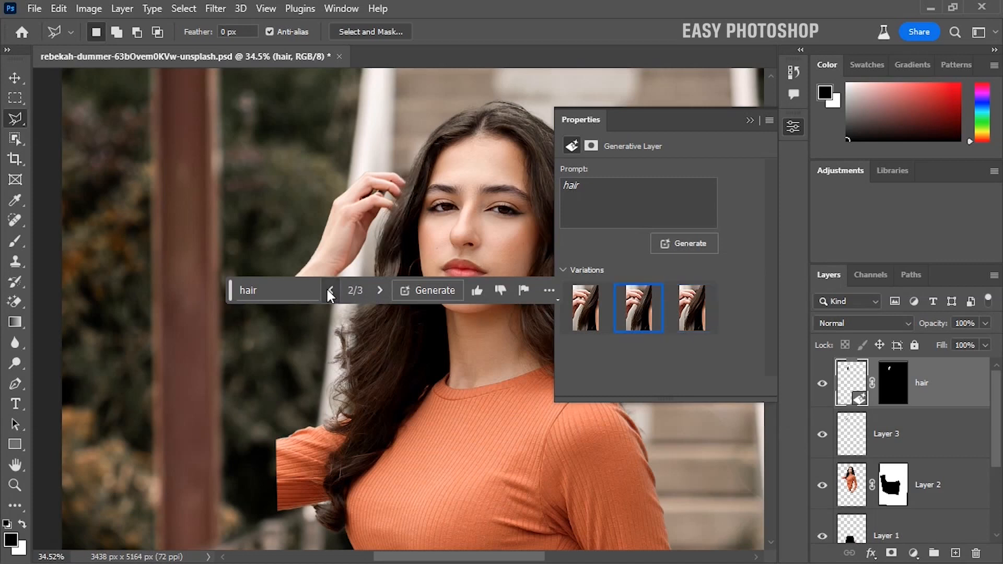
click(378, 291)
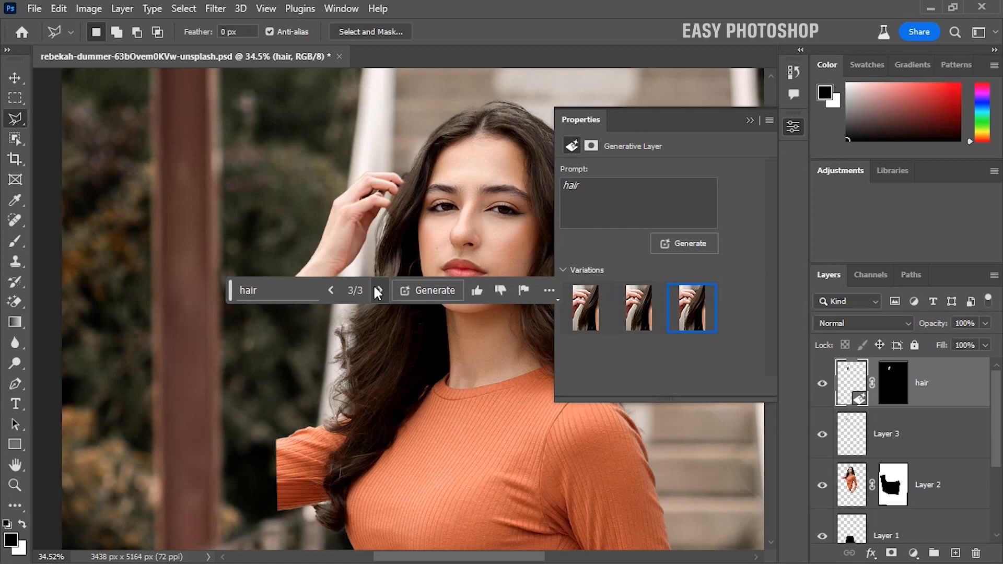
click(750, 120)
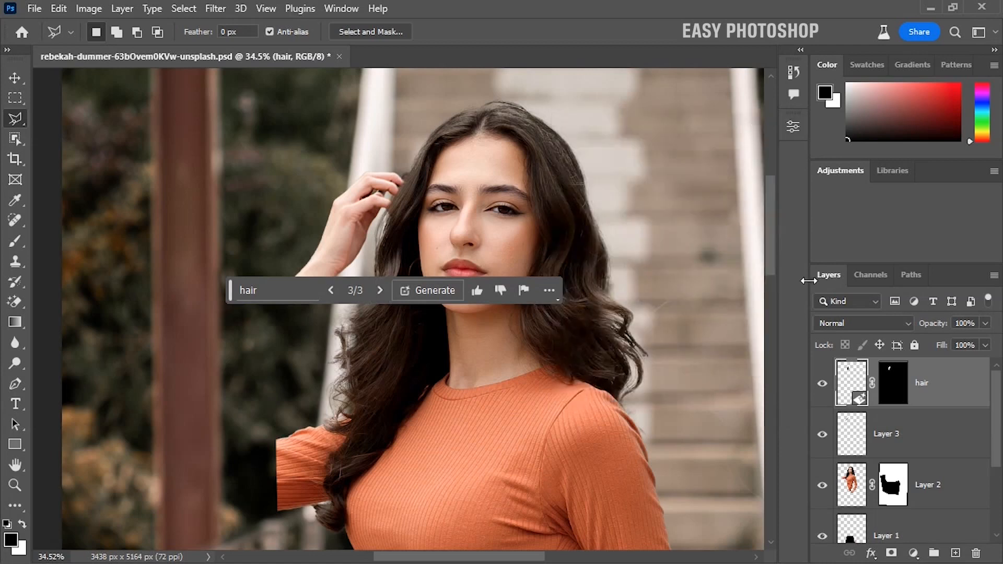
click(822, 384)
click(822, 387)
Outline the missing forearm between the short sleeve's hem and the lowered hand's wrist with the Polygonal Lasso.
key(ctrl+minus)
key(ctrl+minus)
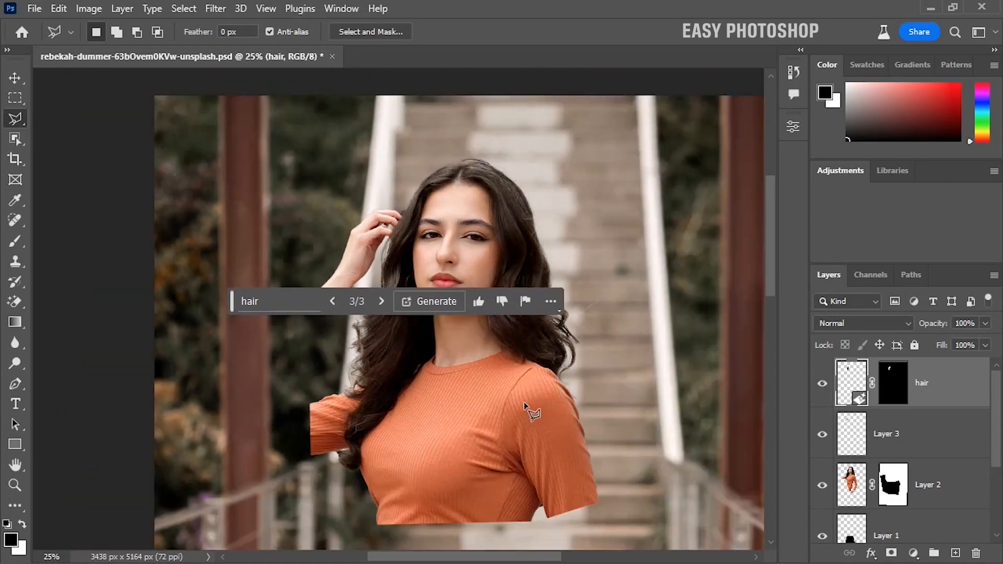
key(ctrl+minus)
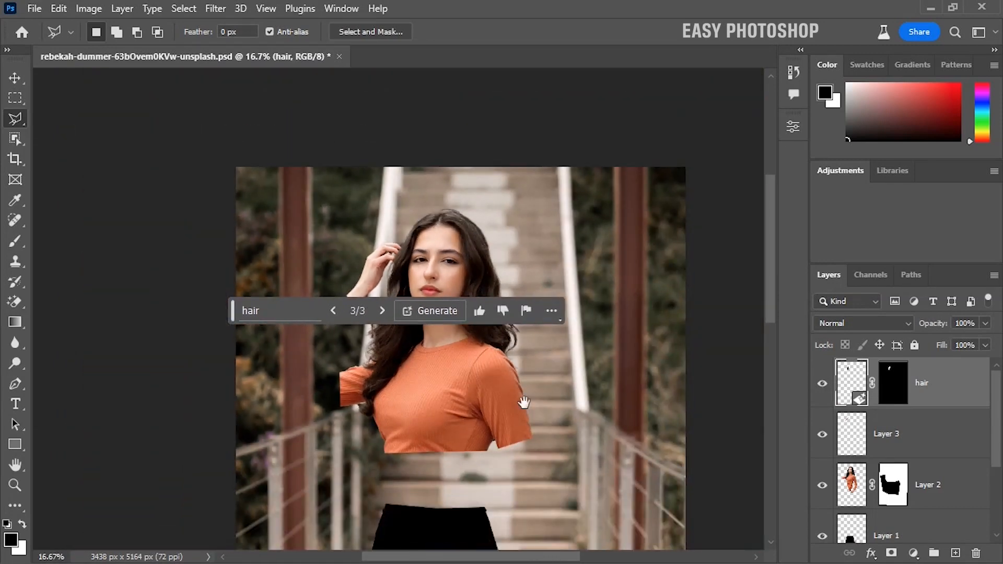
drag(524, 402, 517, 296)
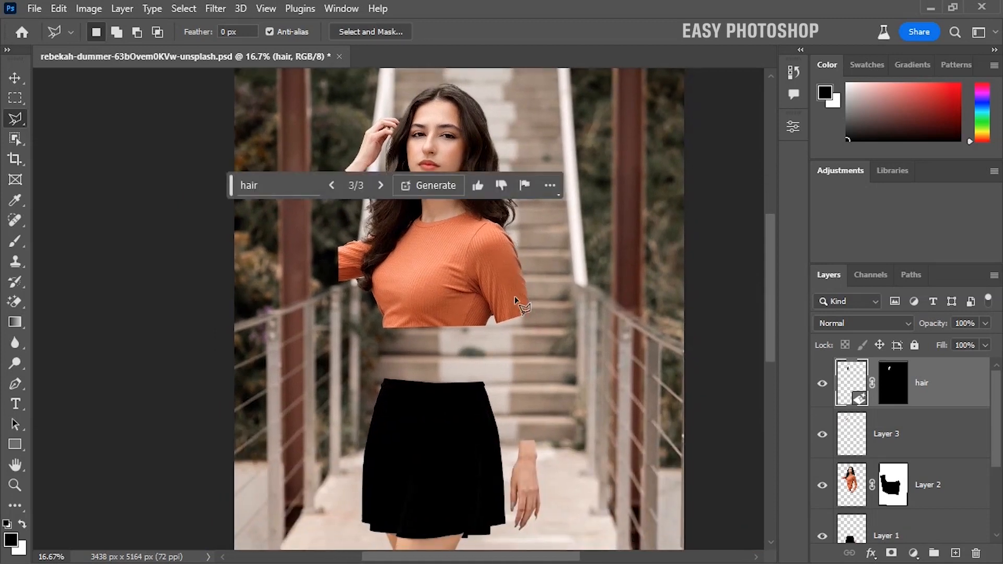
click(493, 317)
click(538, 300)
click(539, 327)
click(542, 448)
click(516, 449)
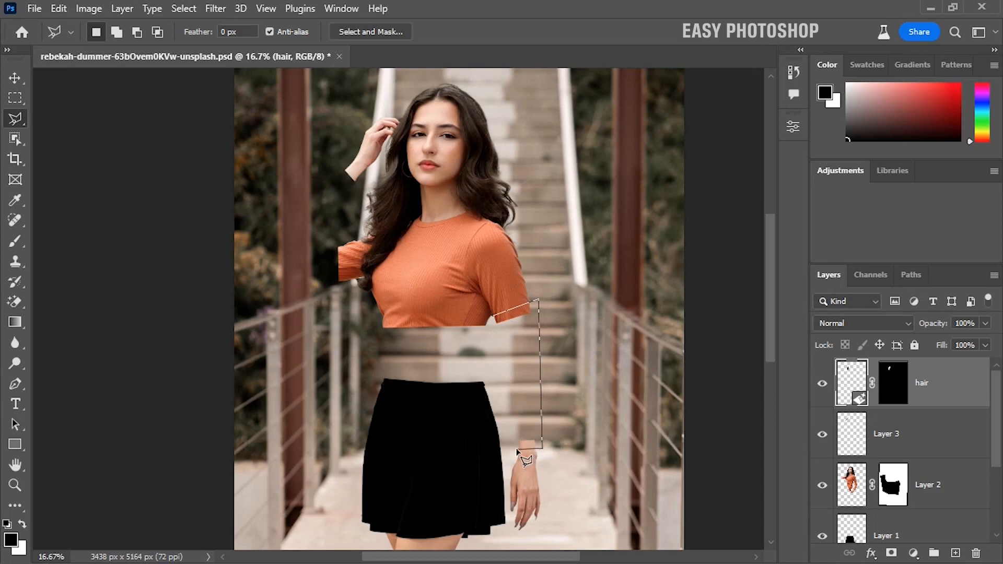
click(493, 317)
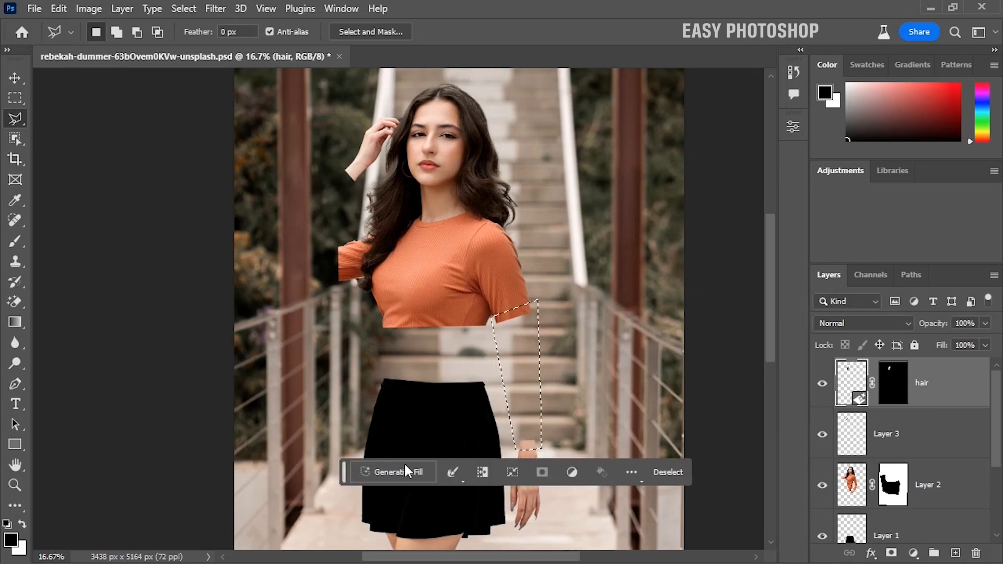
Run Generative Fill on the lowered arm's selection with the prompt "clothes".
click(412, 472)
text(c)
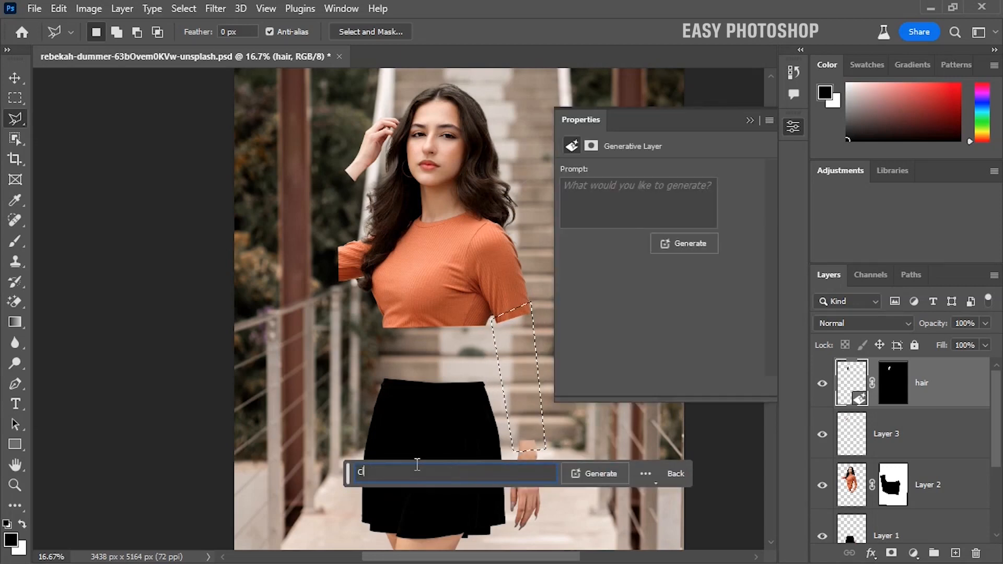
text(lothes)
click(597, 481)
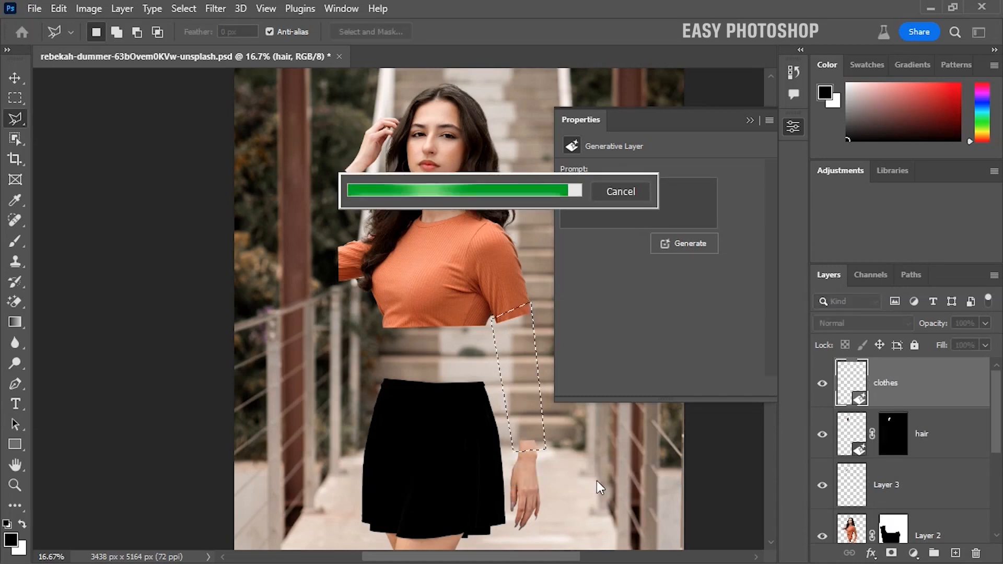
Compare the generated sleeve variations for the lowered arm and keep the first one.
click(500, 475)
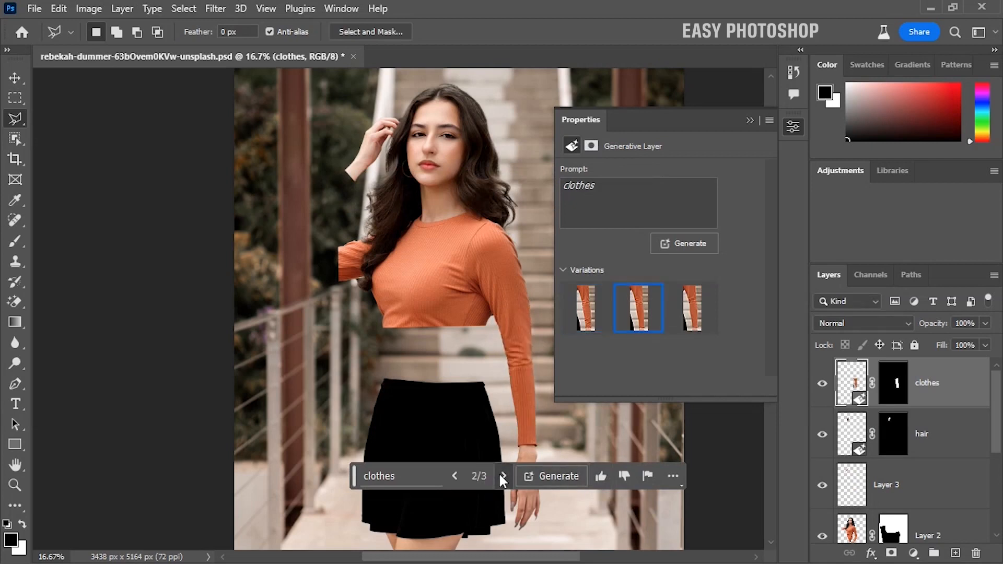
click(500, 475)
click(451, 476)
click(455, 475)
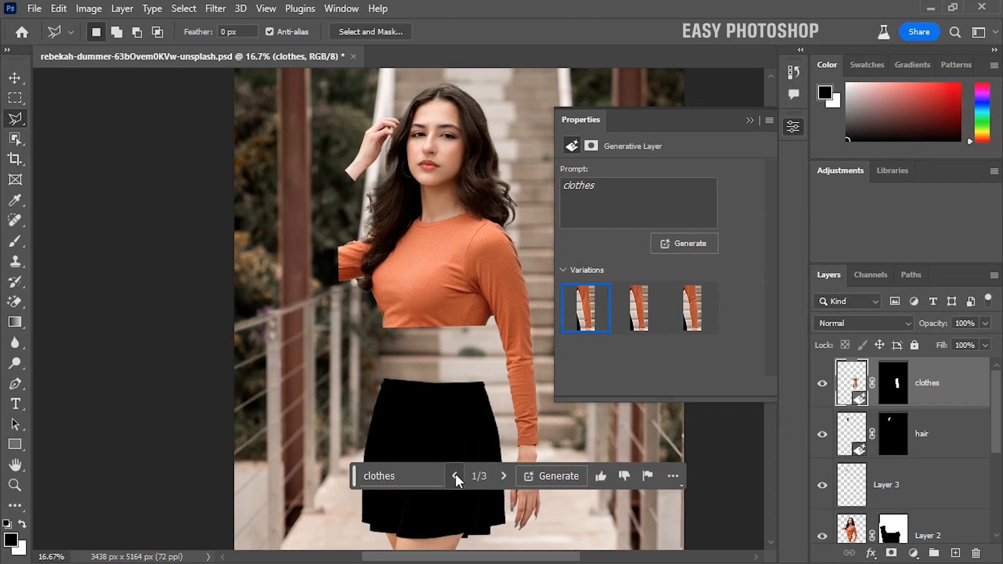
Outline the missing raised forearm and elbow area between the wrist and the cut-off sleeve with the Polygonal Lasso.
scroll(403, 385, down, 1)
click(343, 150)
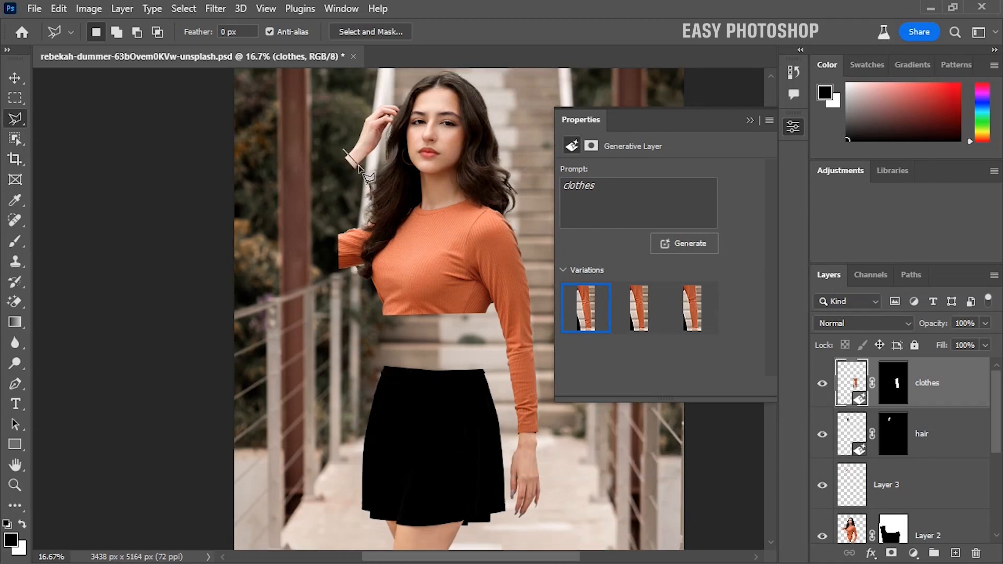
click(358, 166)
click(344, 272)
click(267, 274)
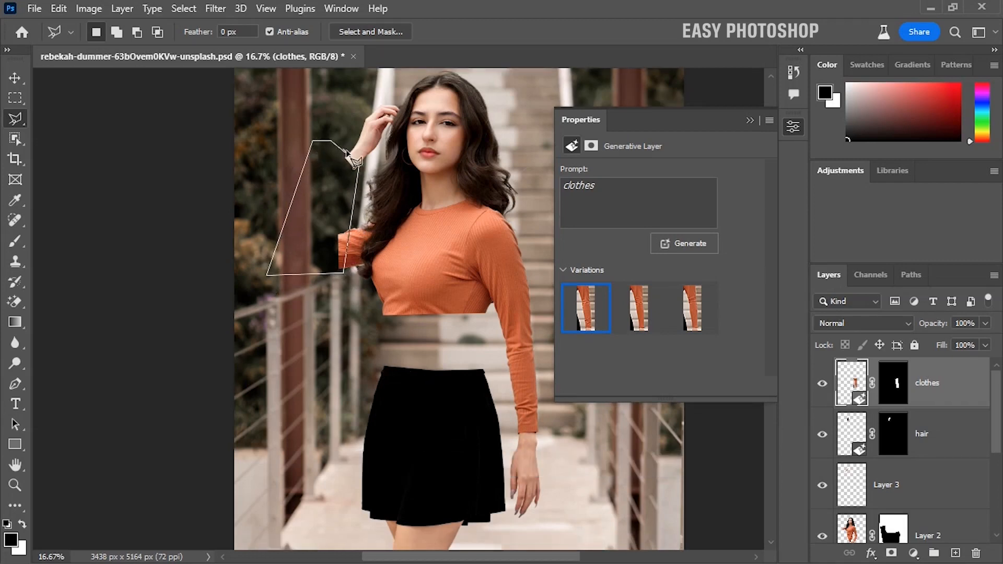
click(311, 142)
Run Generative Fill on the raised arm's selection with the prompt "clothes".
click(208, 296)
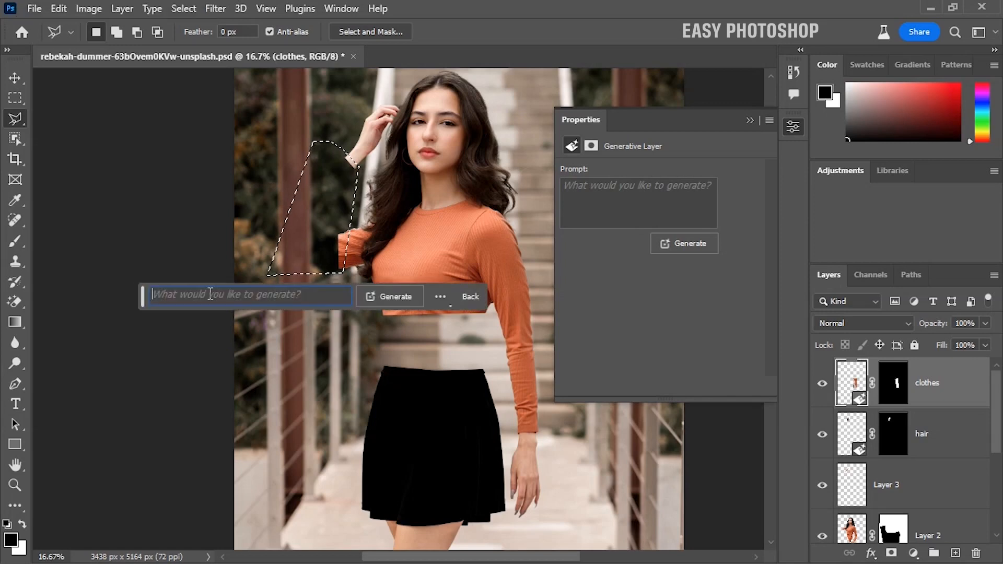
text(d)
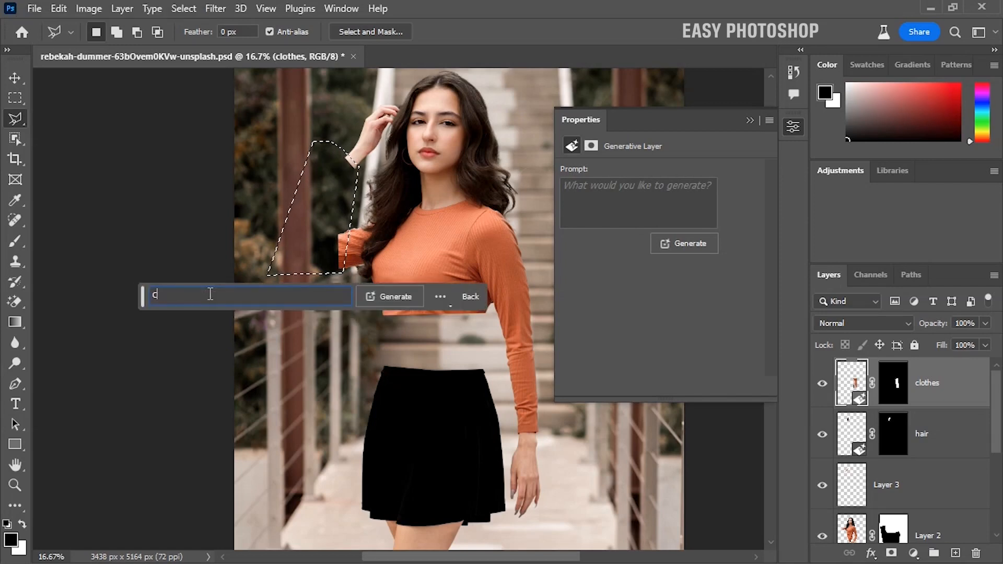
text(lothes)
click(382, 292)
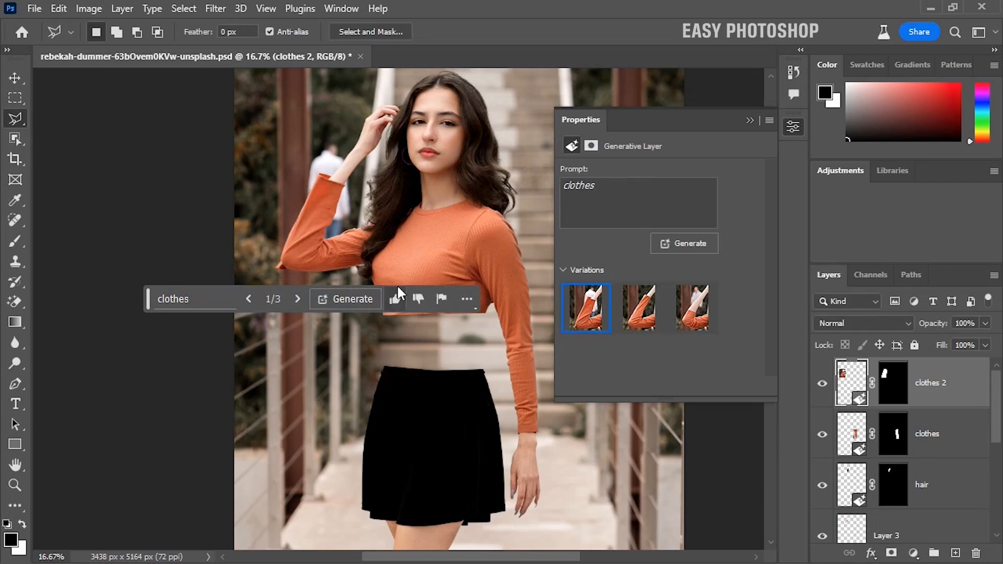
Review the raised arm's variations and generate more from the same "clothes" prompt.
click(297, 298)
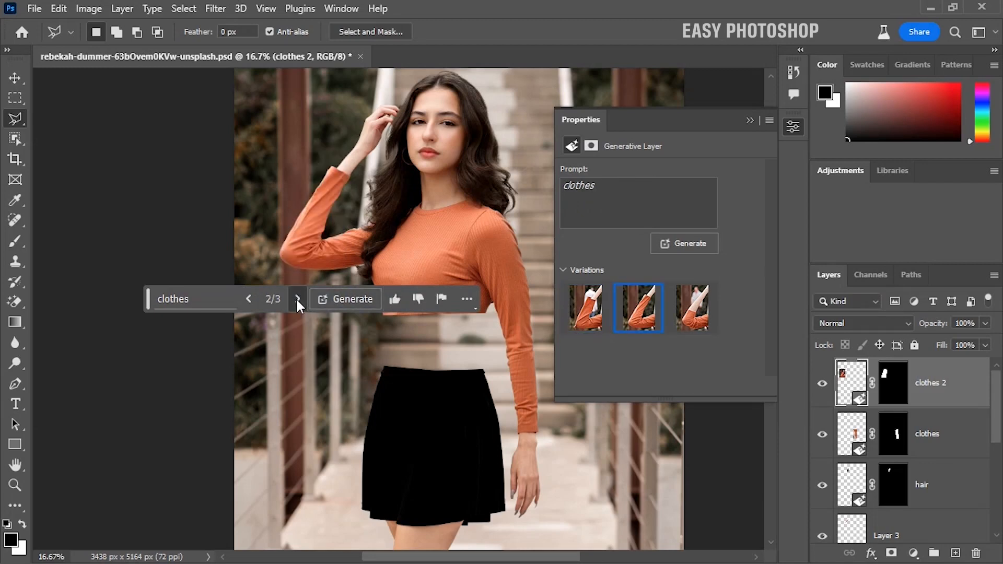
click(297, 298)
click(250, 299)
click(346, 299)
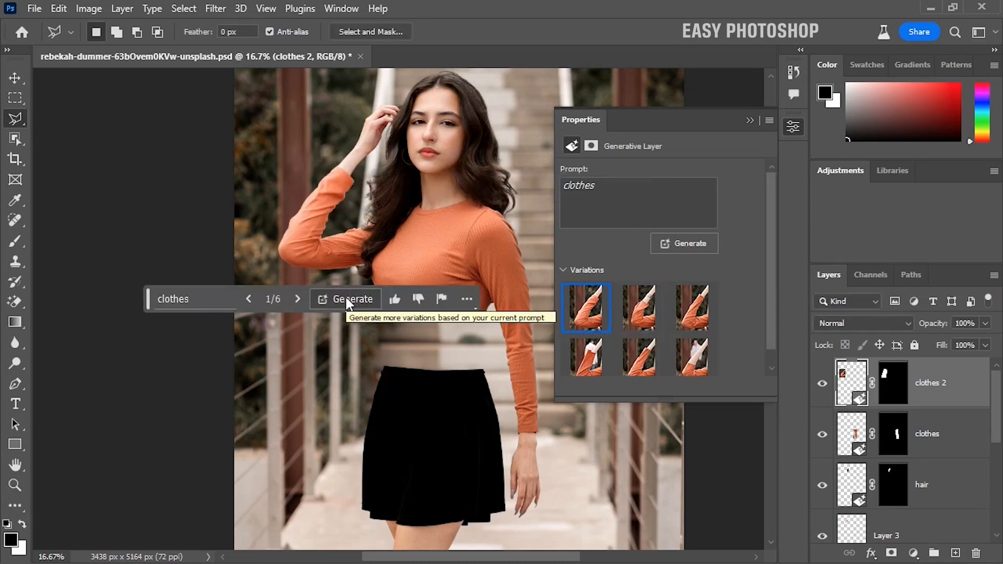
Compare the new raised-arm variations, keep the first one, and check it by toggling the clothes 2 layer's visibility.
click(299, 297)
click(302, 296)
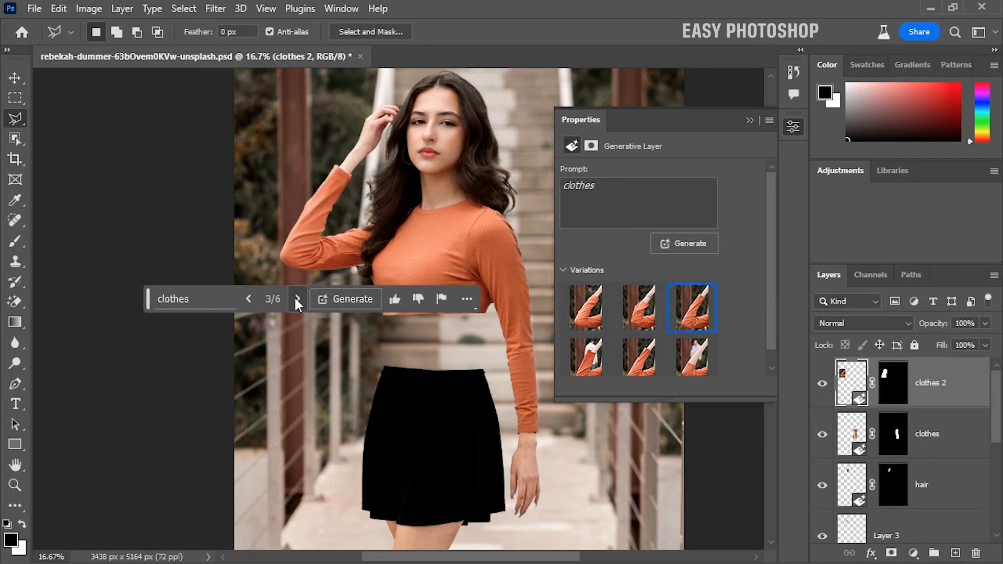
click(250, 297)
click(250, 296)
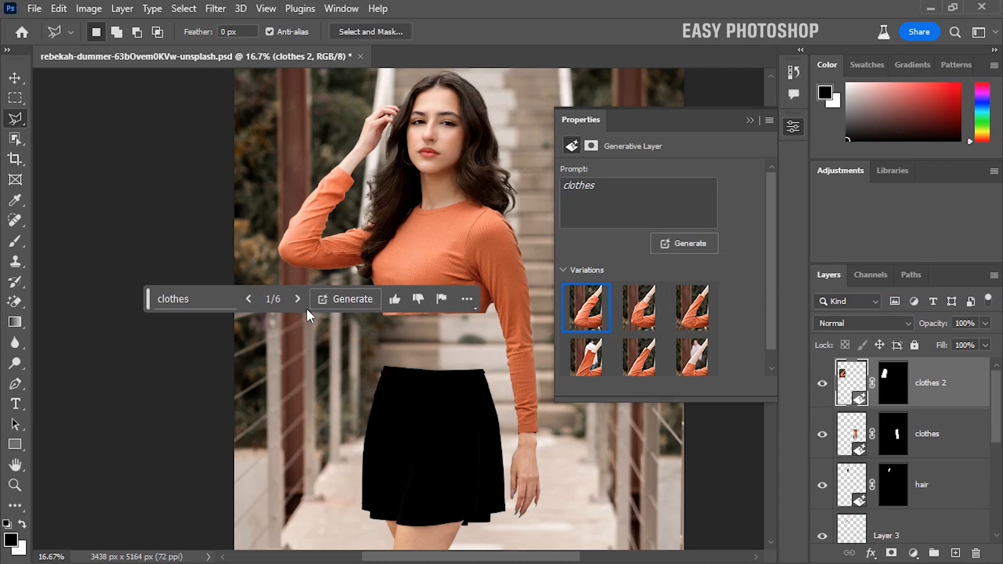
click(747, 121)
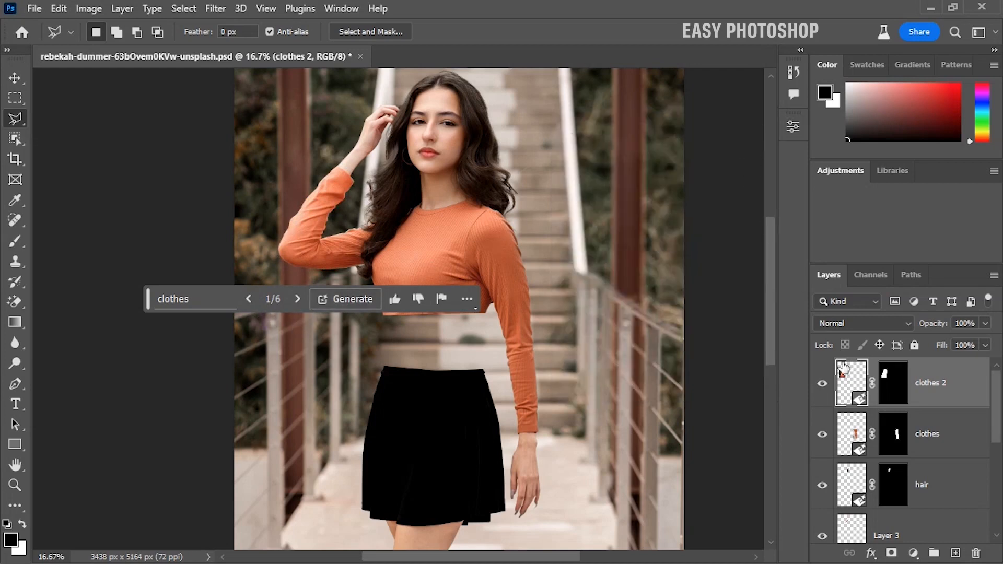
click(823, 384)
click(822, 384)
click(822, 384)
click(822, 383)
Move the contextual task bar clear of the waist and outline the gap between the top's hem and the skirt with the Polygonal Lasso.
scroll(561, 407, down, 1)
drag(144, 286, 154, 517)
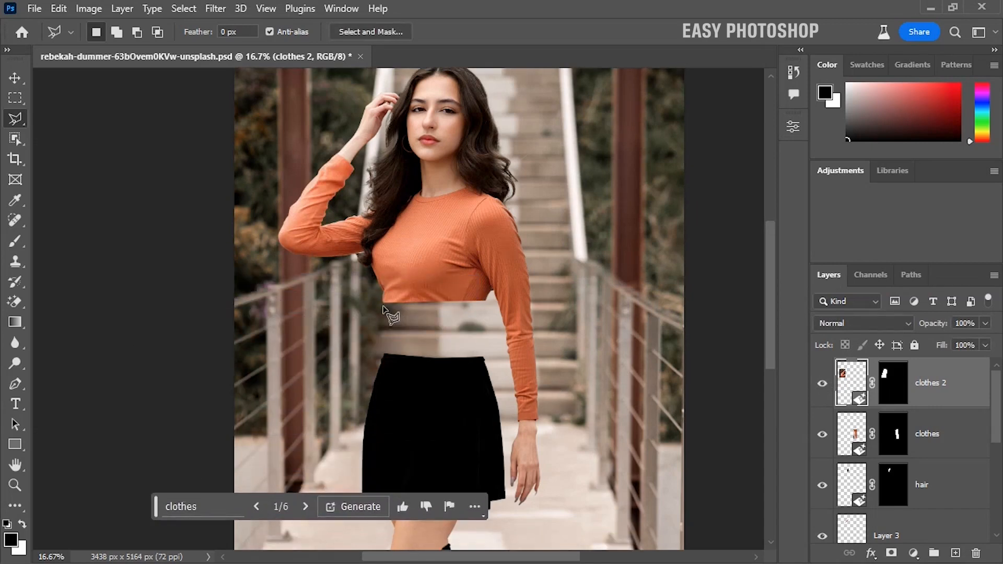
click(369, 297)
click(490, 298)
click(487, 362)
click(370, 361)
click(356, 353)
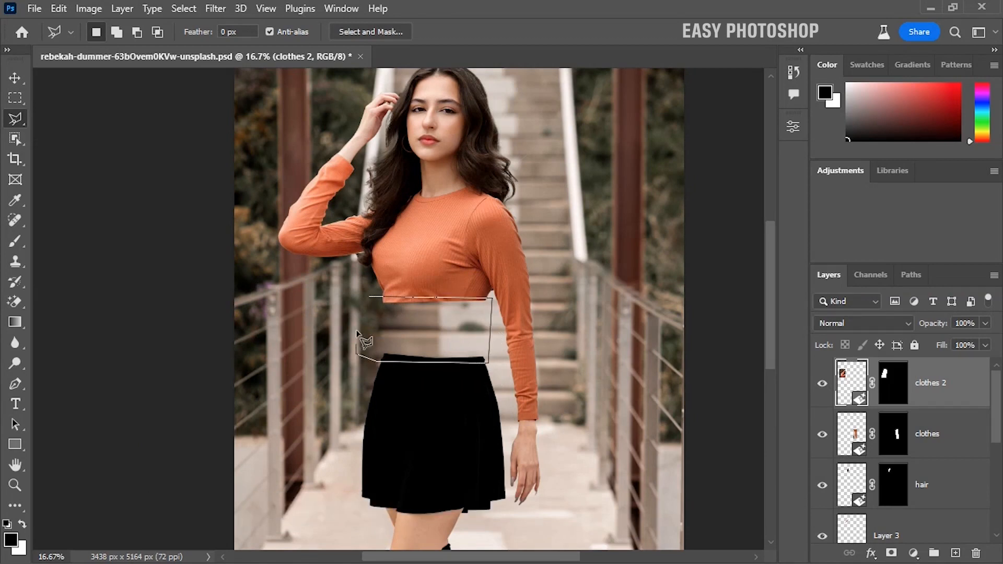
click(371, 297)
Run Generative Fill on the waist gap with the prompt "." and keep the third variation.
click(310, 381)
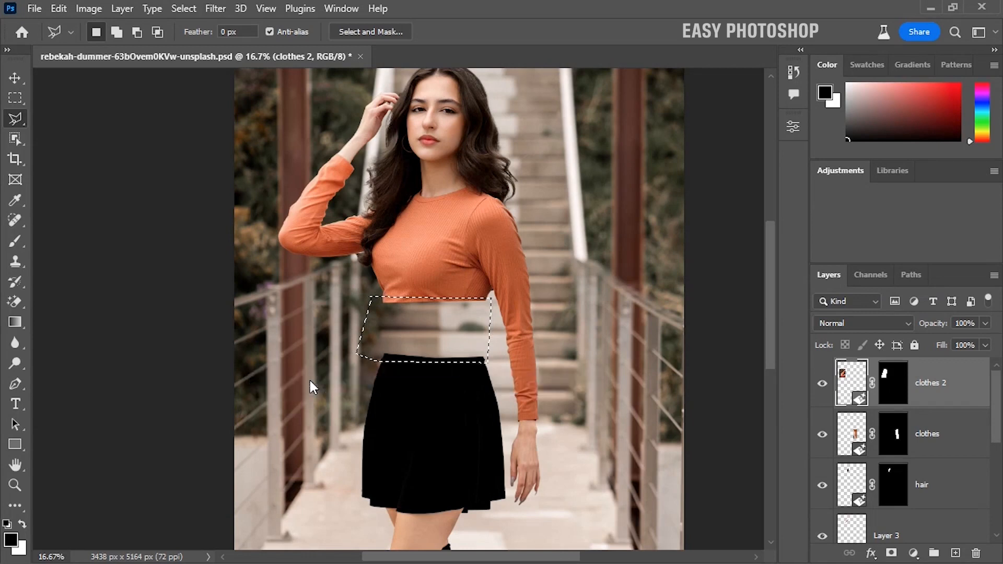
click(504, 387)
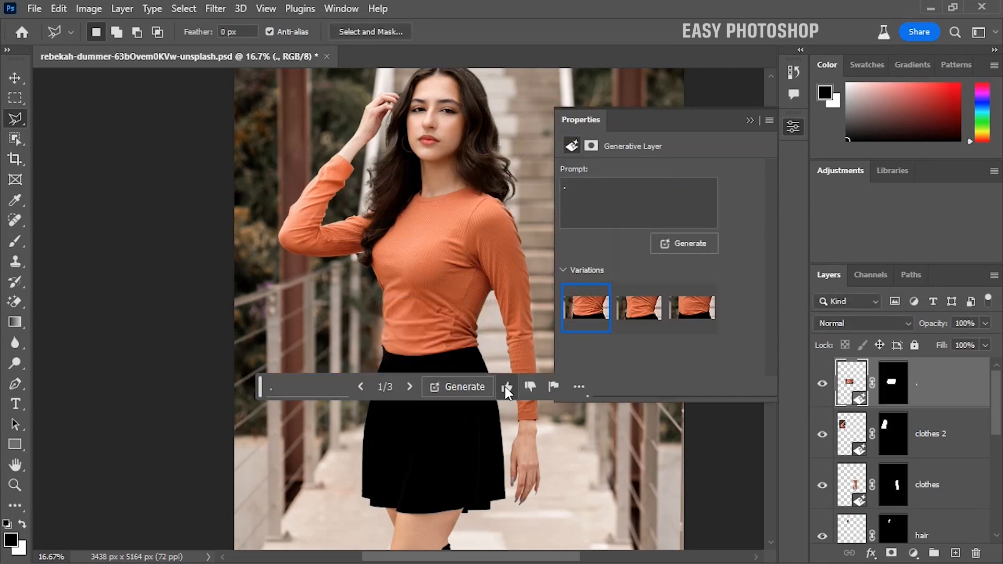
click(409, 387)
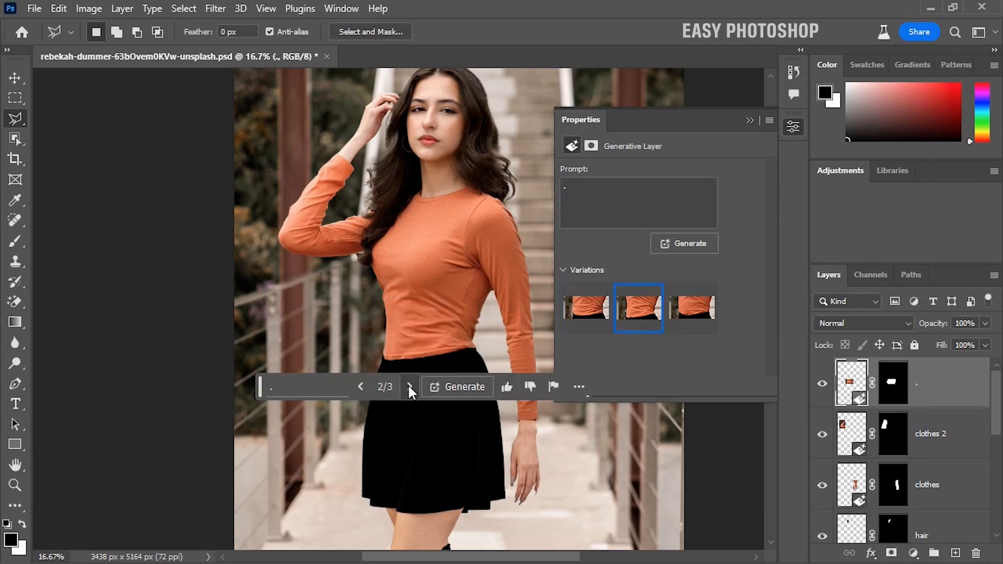
click(409, 388)
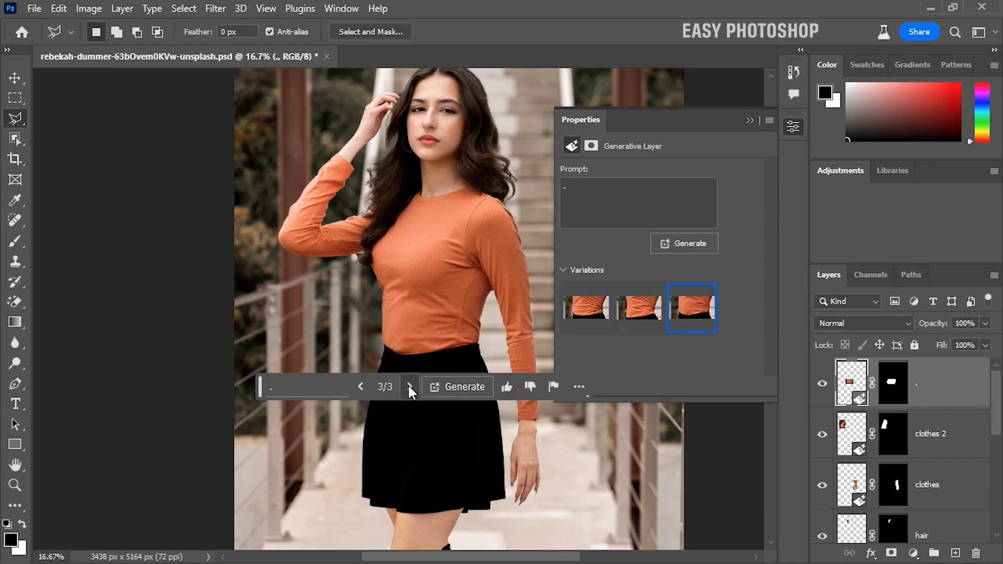
click(749, 120)
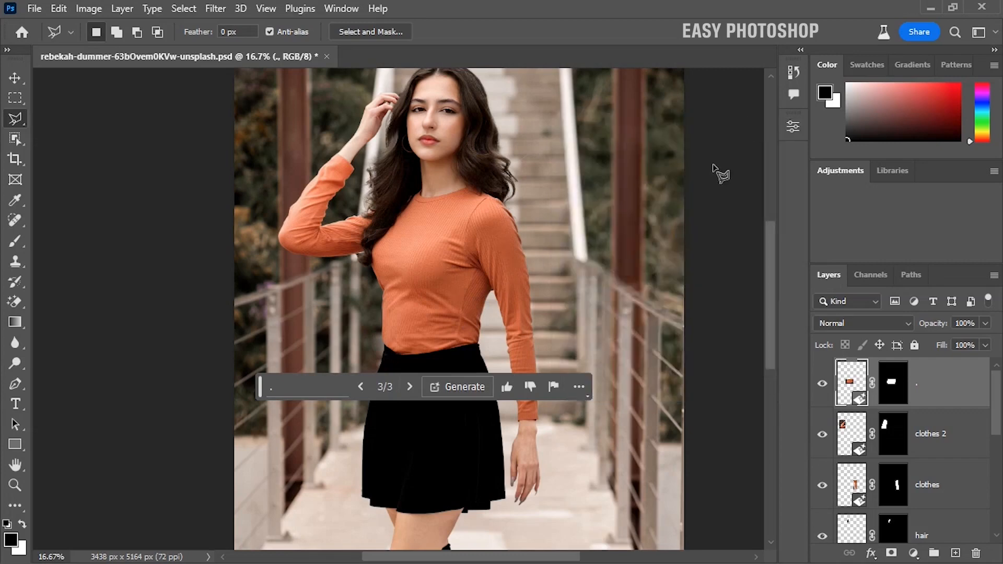
Fit the whole photo in view and move the contextual task bar below it, clear of the figure.
key(ctrl+minus)
key(ctrl+minus)
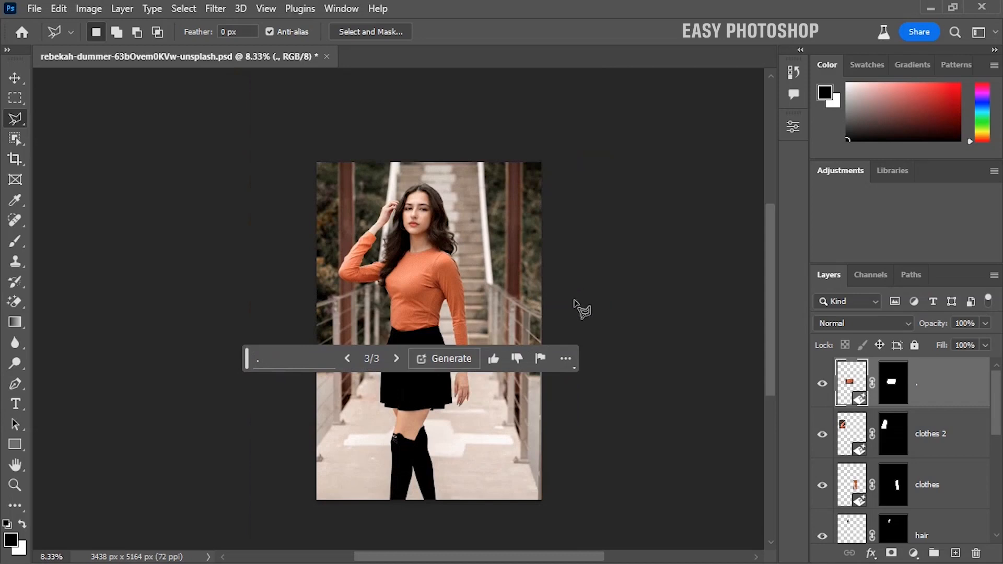
drag(245, 357, 260, 522)
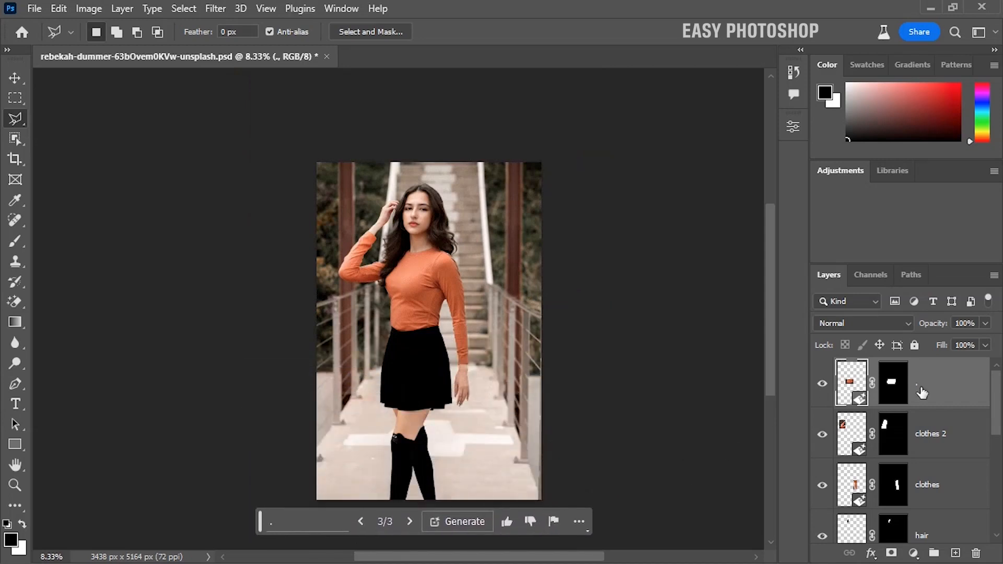
Compare the finished composite with the original photo by repeatedly hiding and restoring every layer except Background.
scroll(909, 449, down, 5)
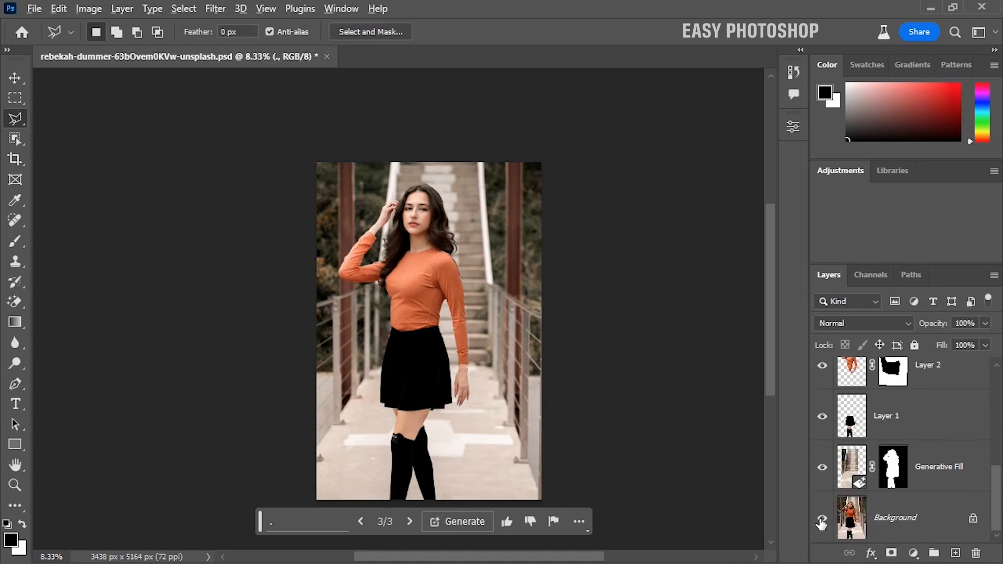
alt+click(822, 519)
alt+click(822, 519)
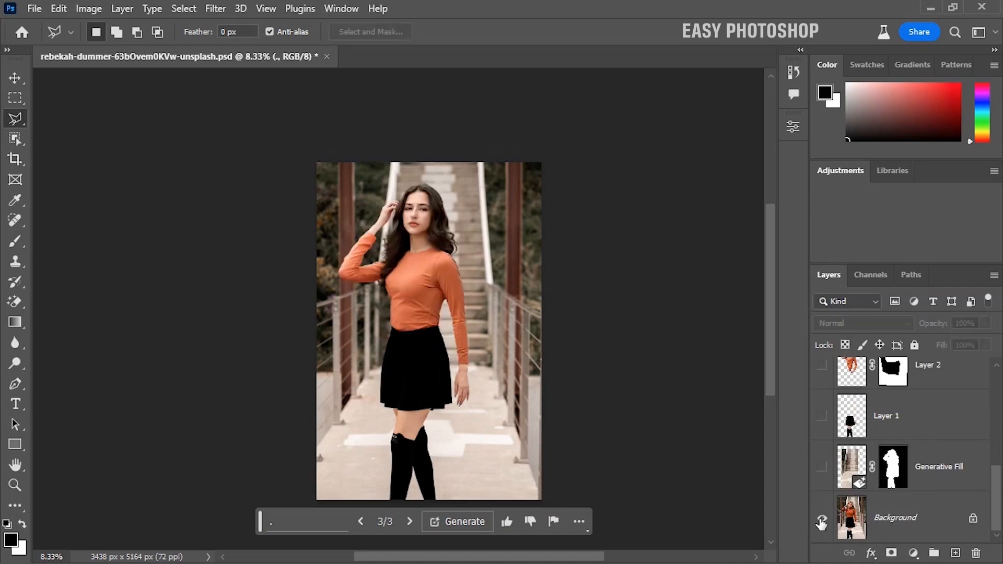
alt+click(821, 519)
alt+click(822, 518)
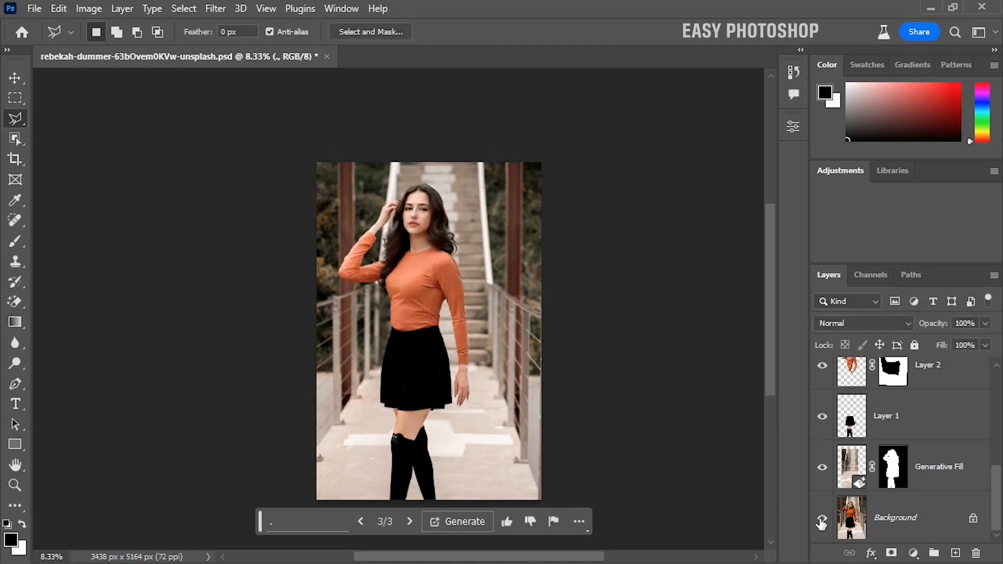
alt+click(821, 518)
alt+click(821, 518)
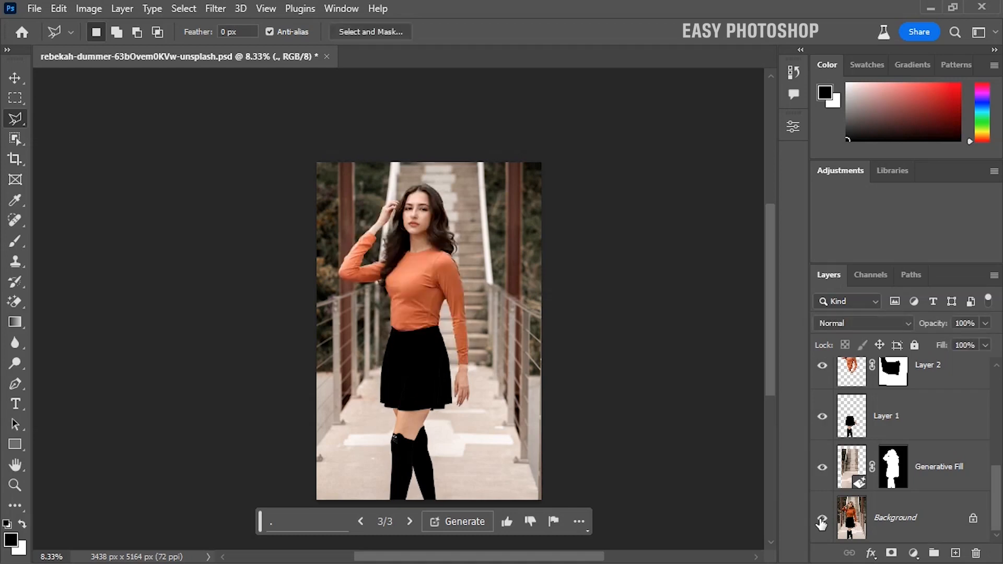